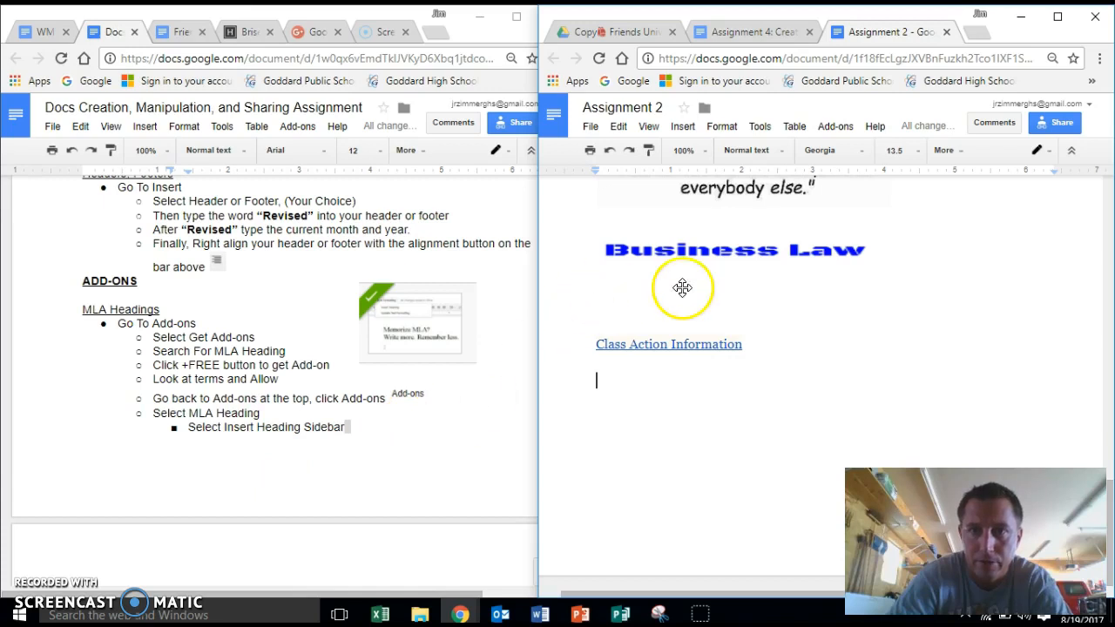
# Search the add-on store for "MLA Headings" from Assignment 2, look over the results and close the store.
pyautogui.click(839, 130)
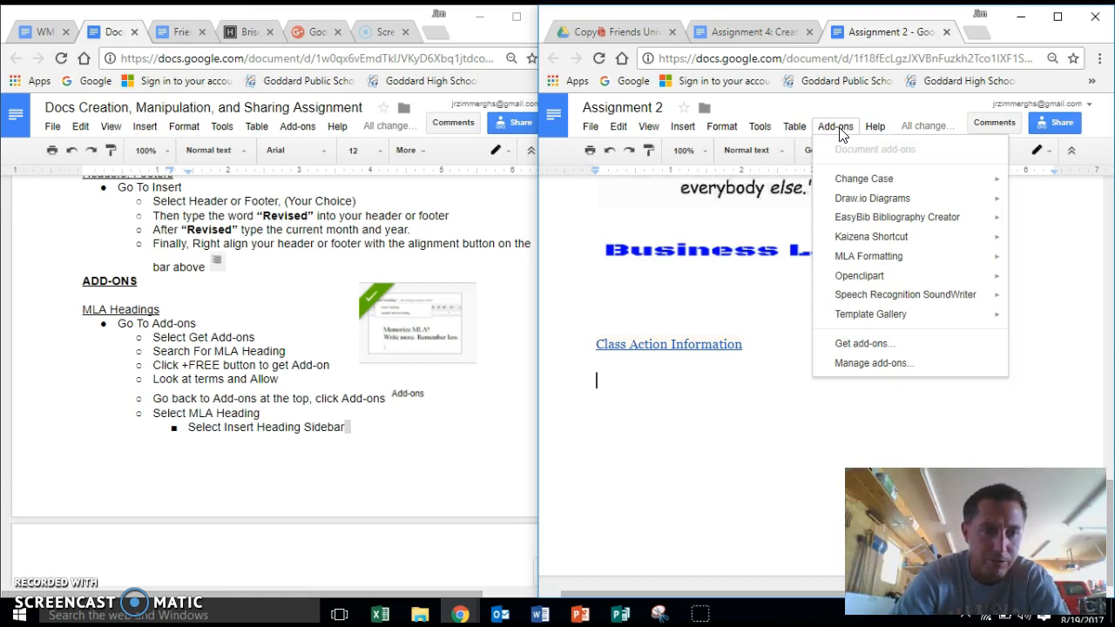
pyautogui.click(889, 345)
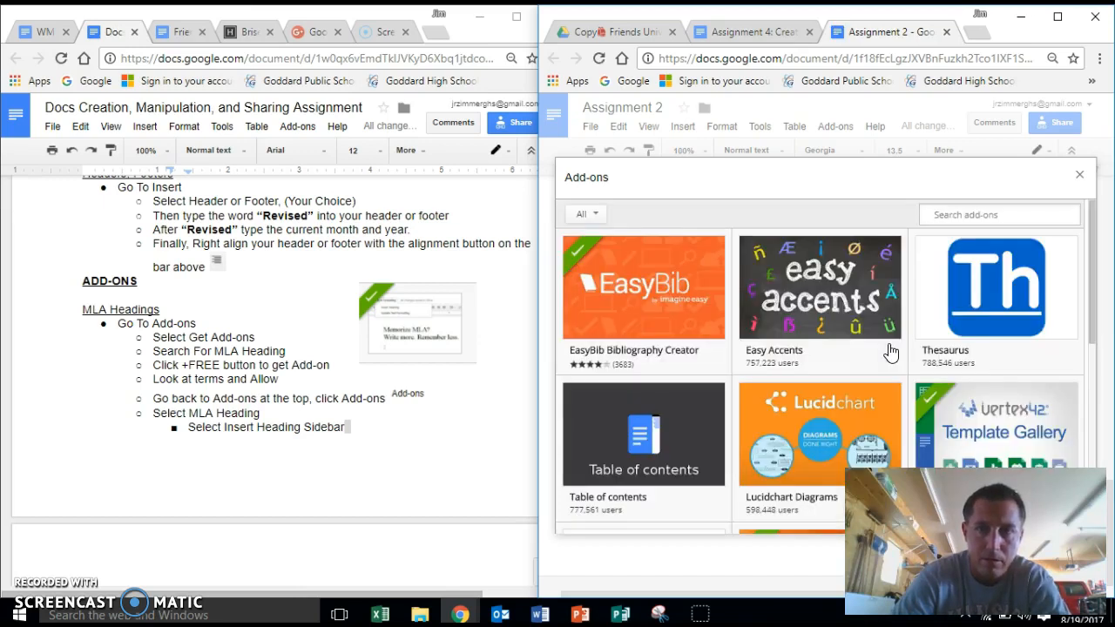
pyautogui.moveTo(818, 311)
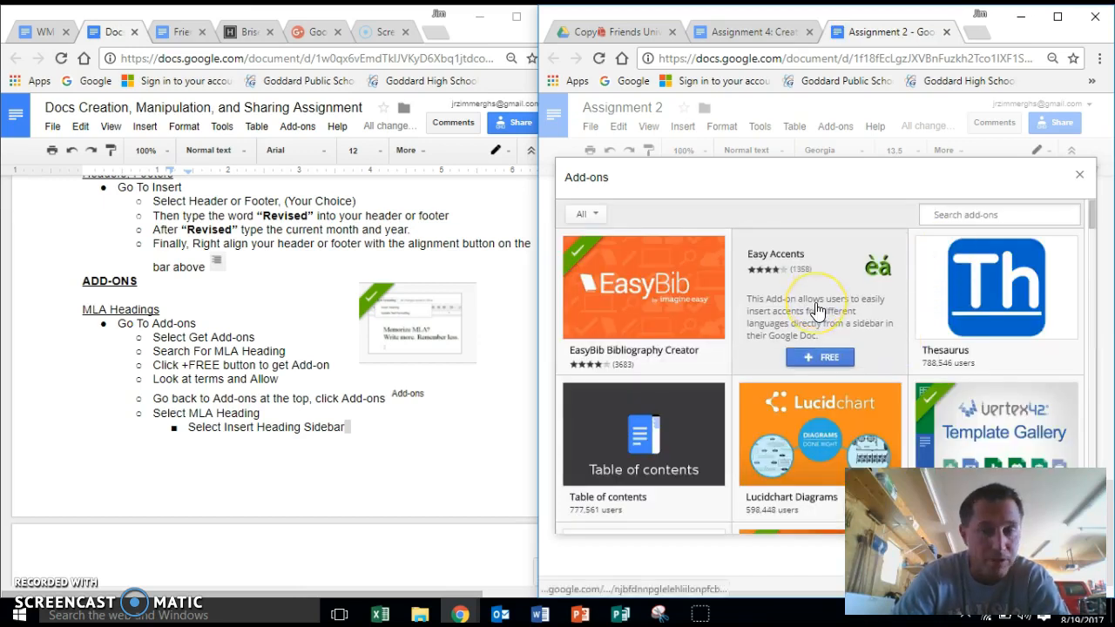
pyautogui.click(955, 215)
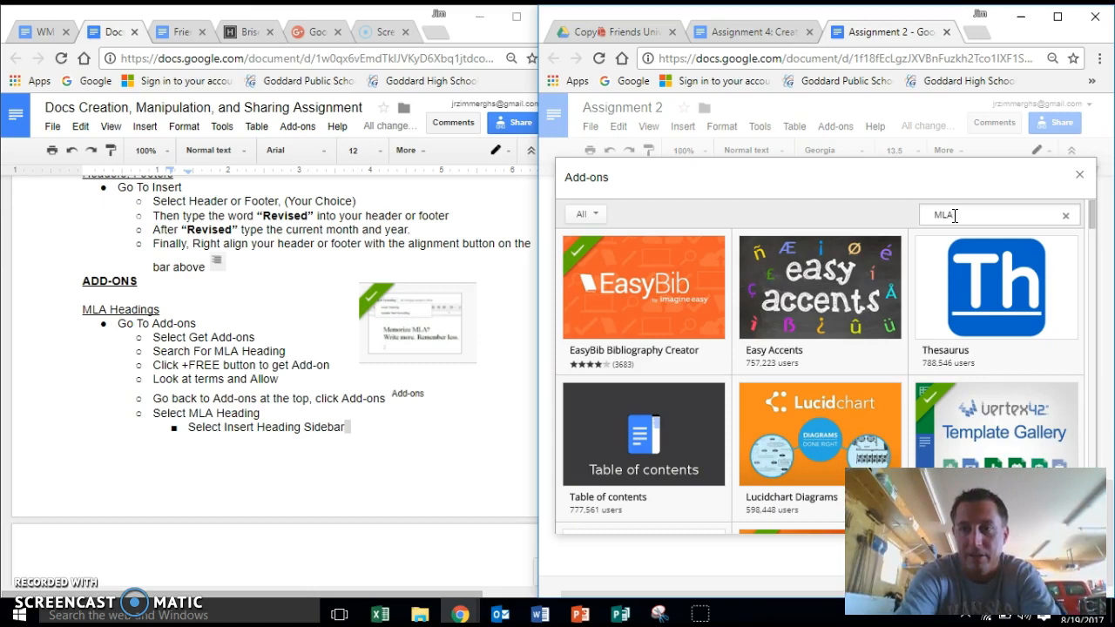
pyautogui.write('MLA Hea')
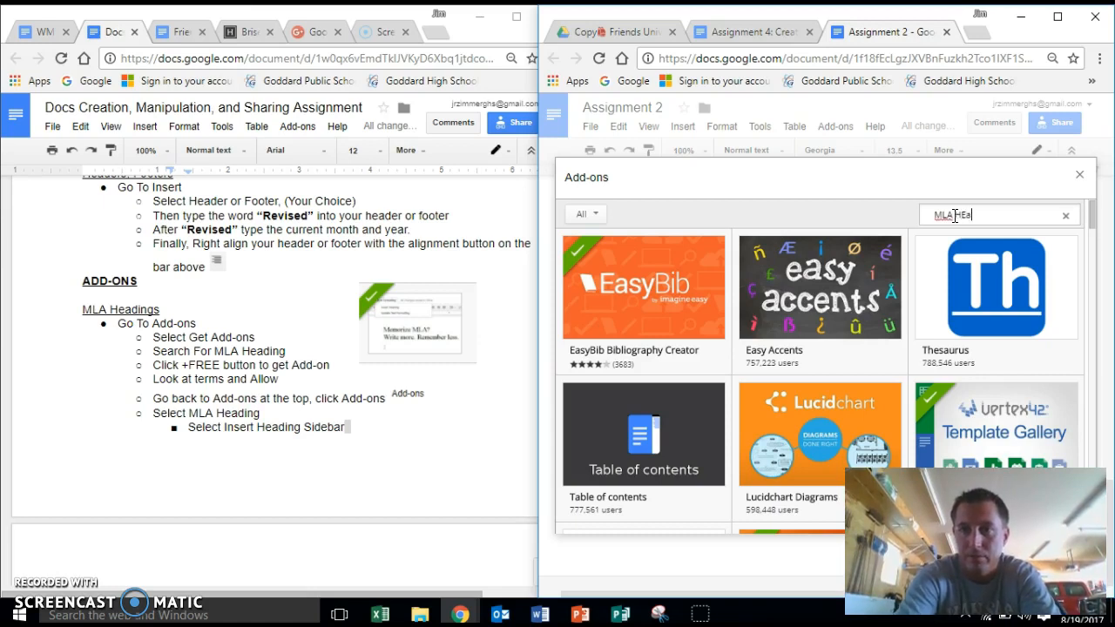
pyautogui.write('dings')
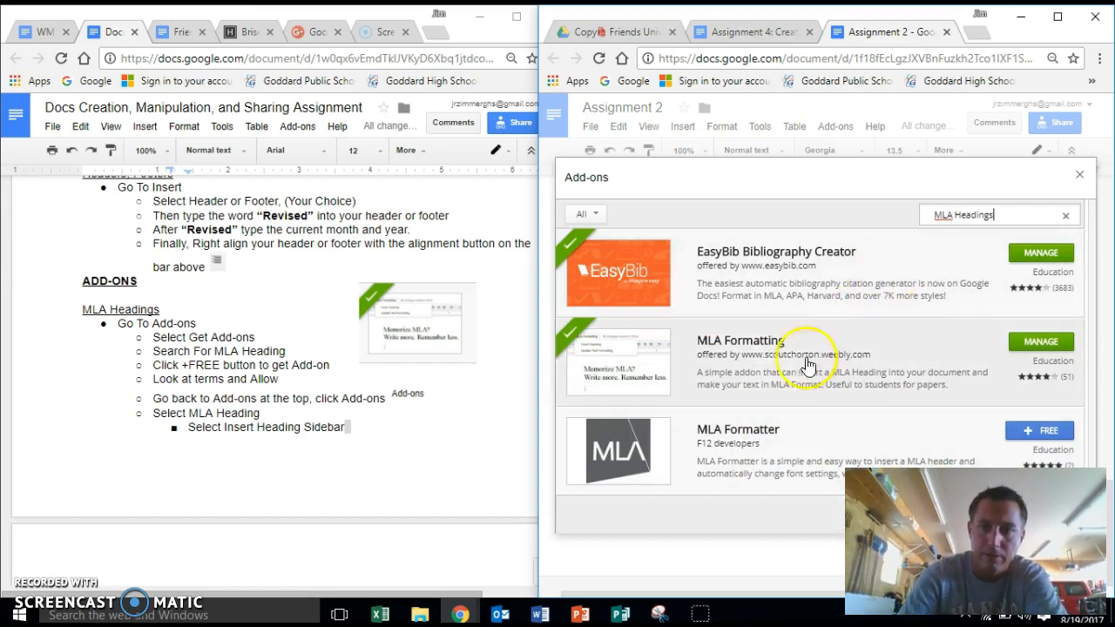
pyautogui.click(1037, 351)
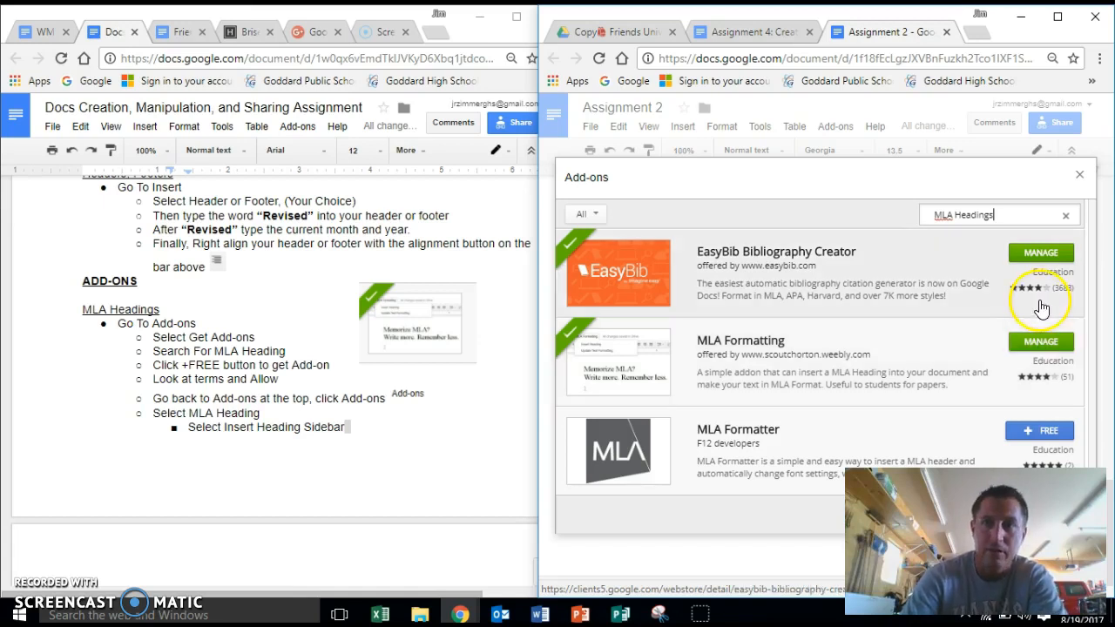
pyautogui.click(1080, 176)
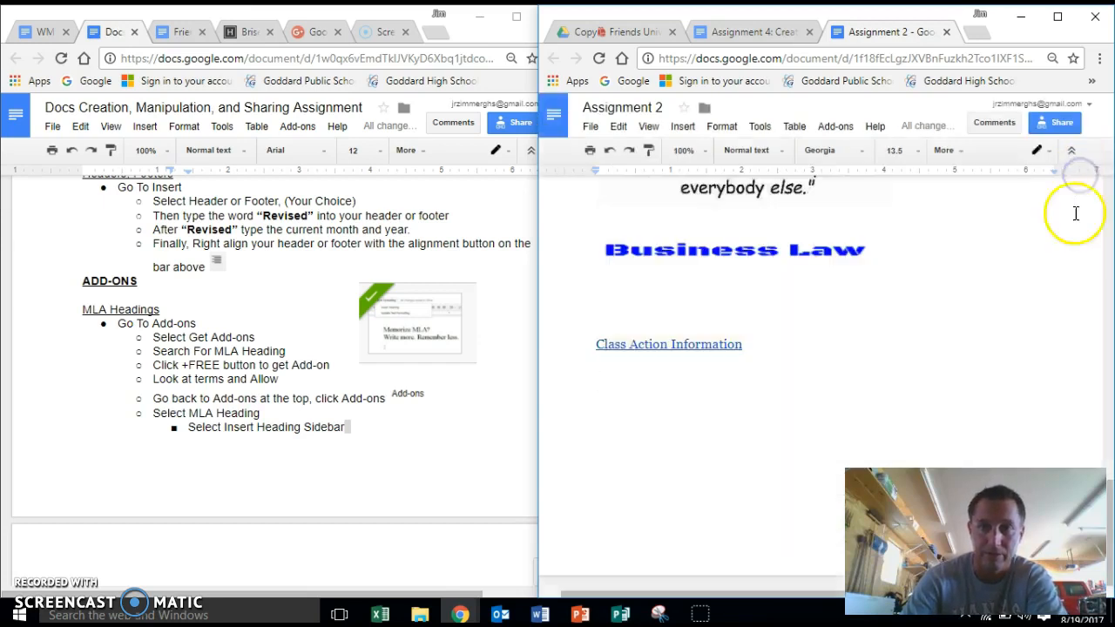
# Open the MLA Formatting heading sidebar, examine its form from the name fields to the Insert option, and close it.
pyautogui.click(835, 128)
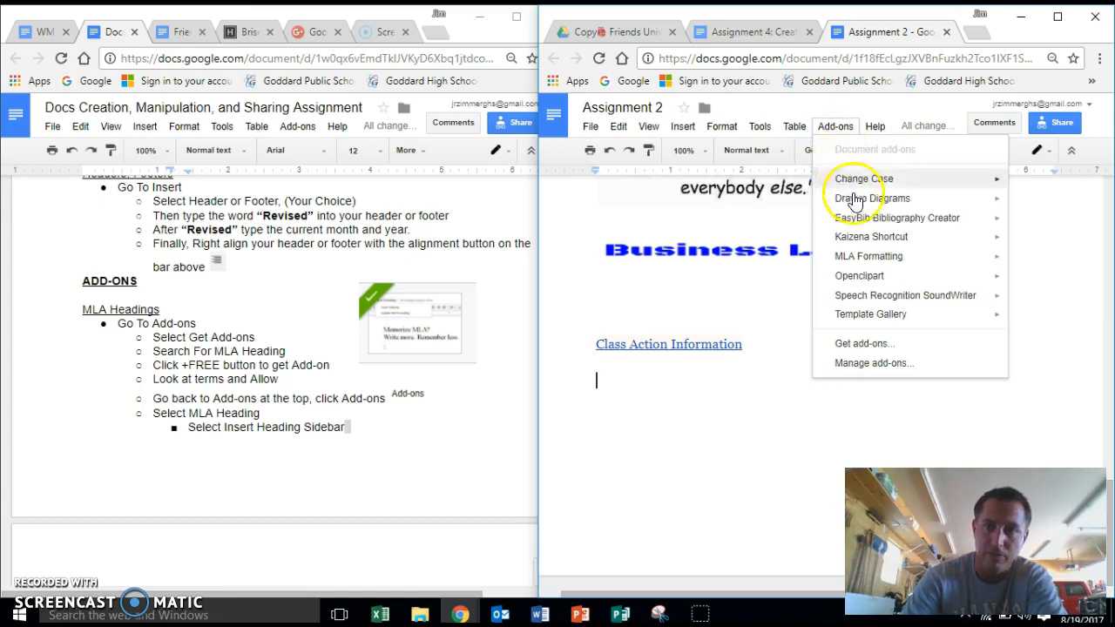
pyautogui.moveTo(877, 267)
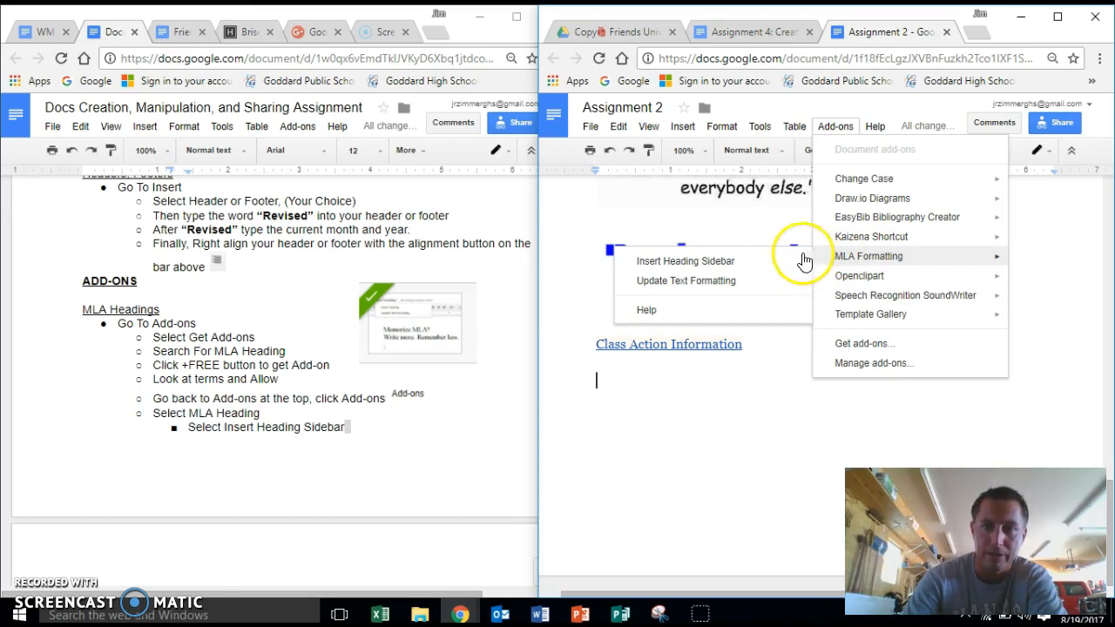
pyautogui.click(730, 261)
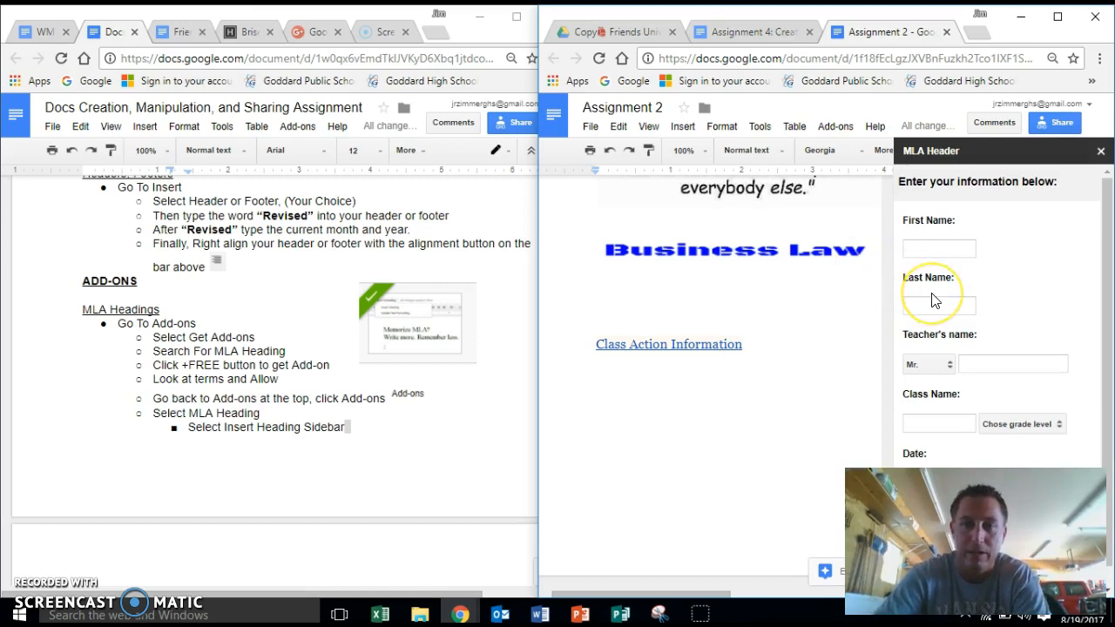
pyautogui.click(940, 247)
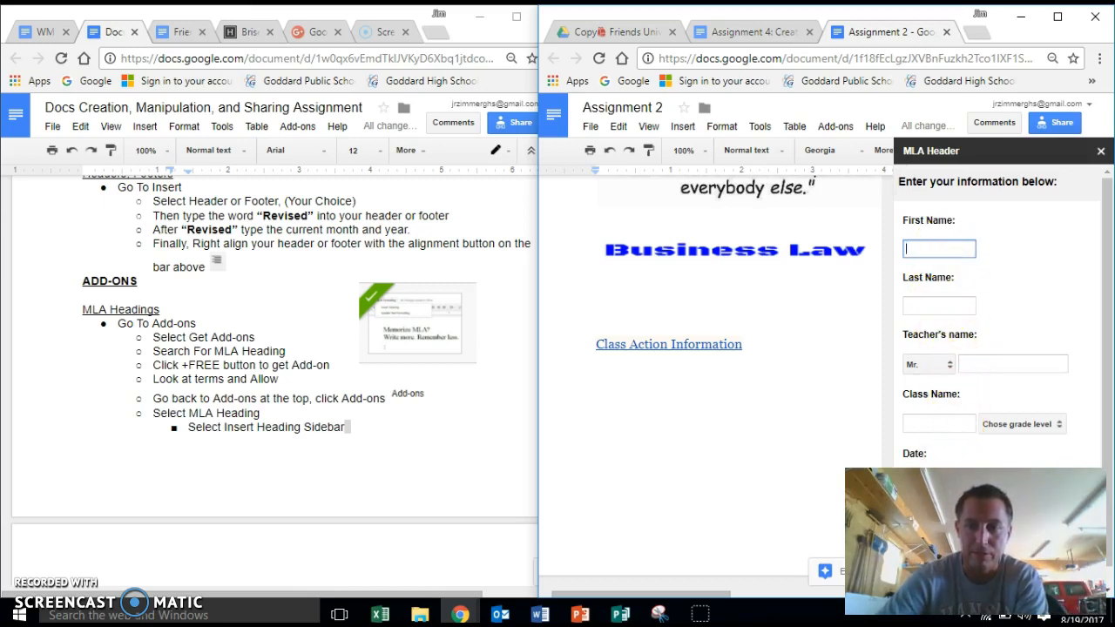
pyautogui.scroll(-1, 948, 389)
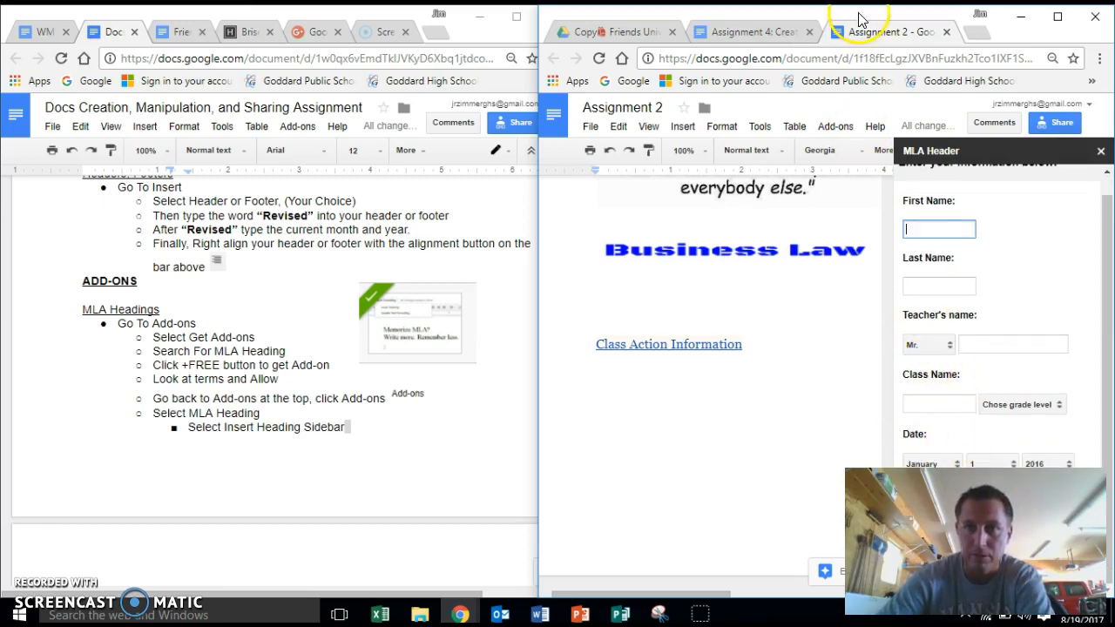
pyautogui.moveTo(860, 17); pyautogui.dragTo(567, 46)
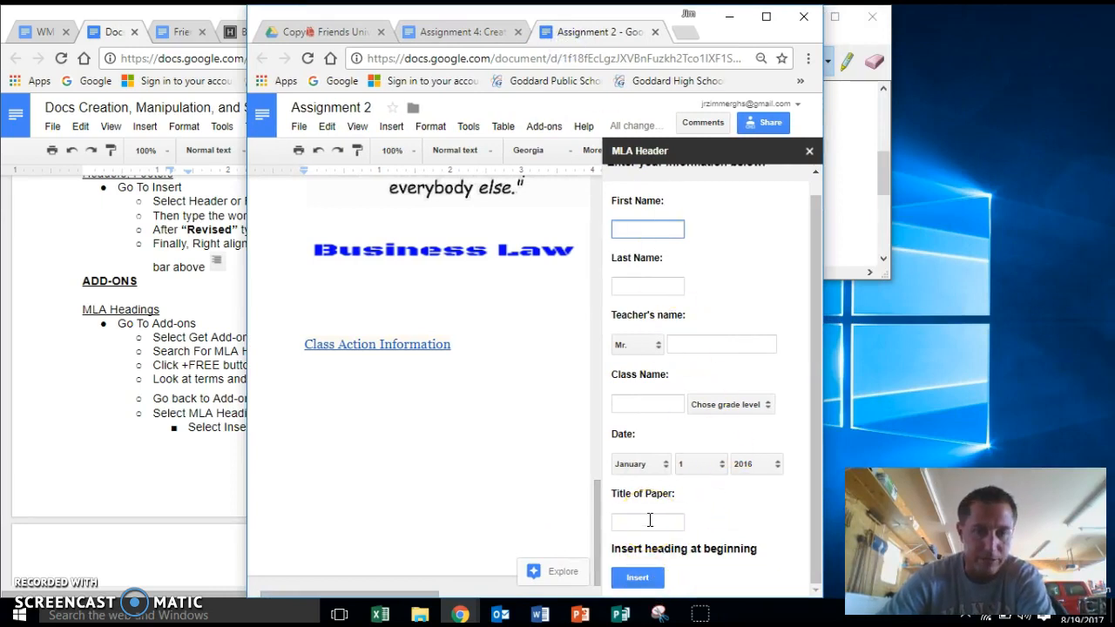
pyautogui.click(646, 579)
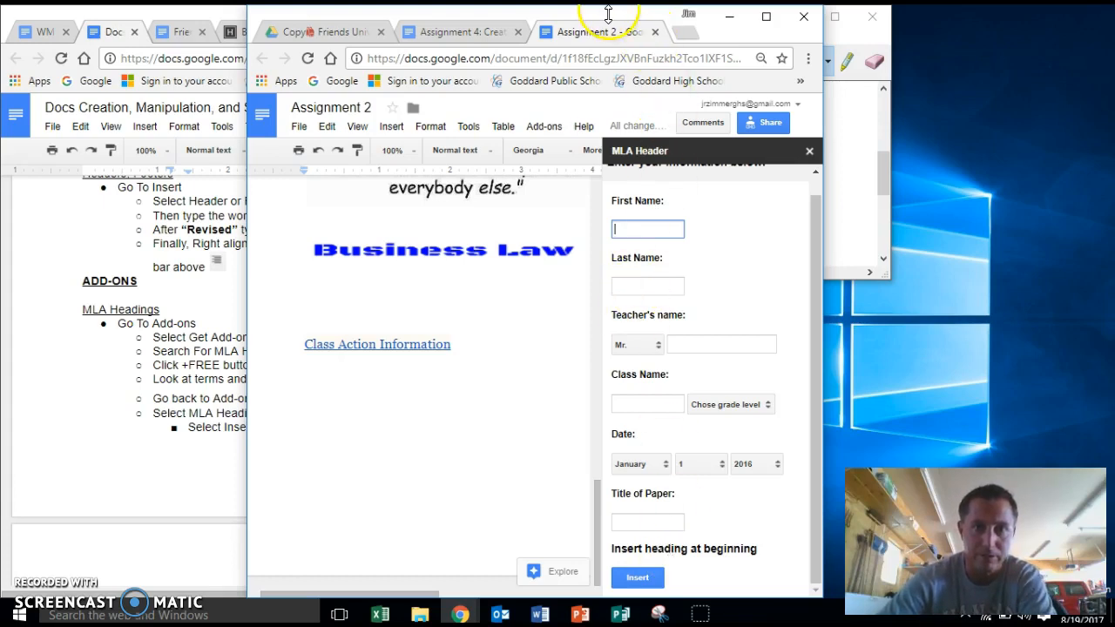
pyautogui.moveTo(605, 18); pyautogui.dragTo(1112, 94)
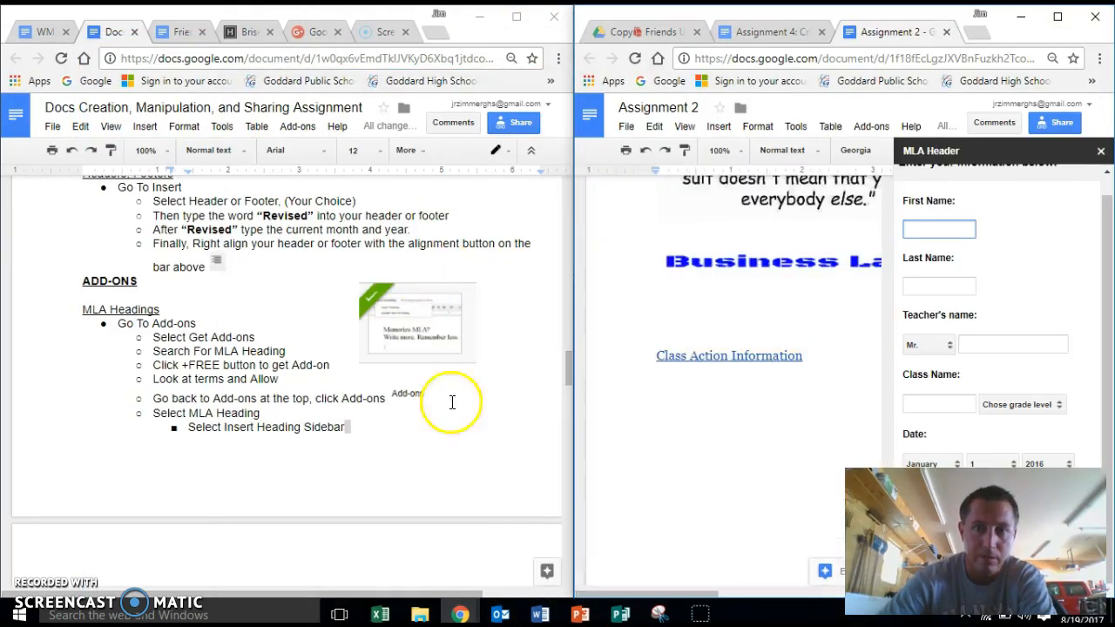
pyautogui.click(1101, 152)
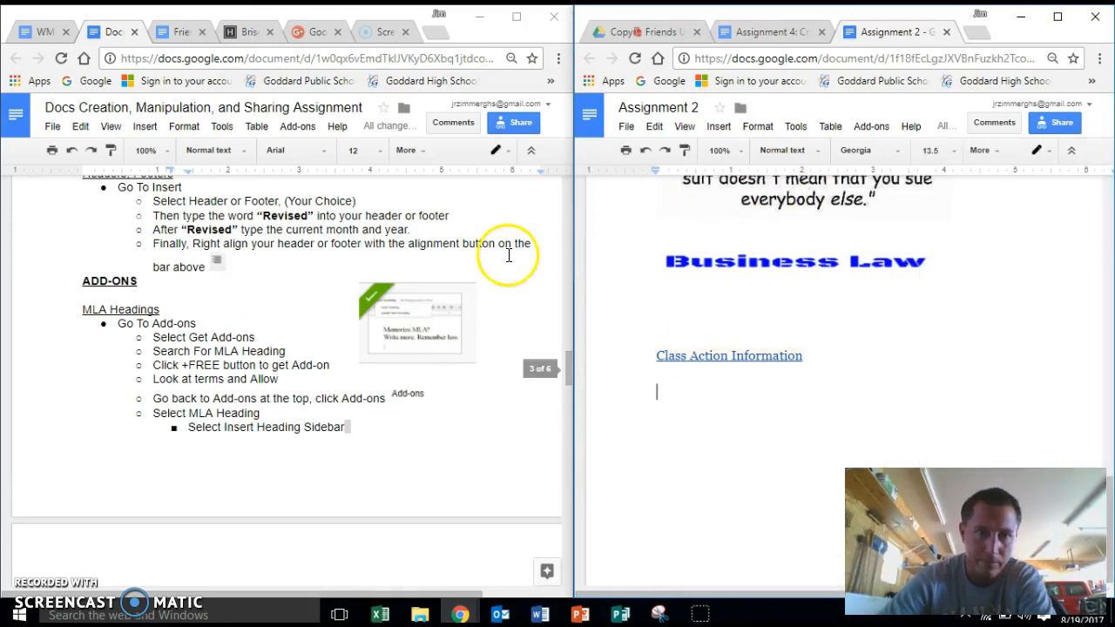
# Read the Works Cited instructions in the assignment document, and search Assignment 2's add-on store for "Easybib".
pyautogui.scroll(-3, 241, 337)
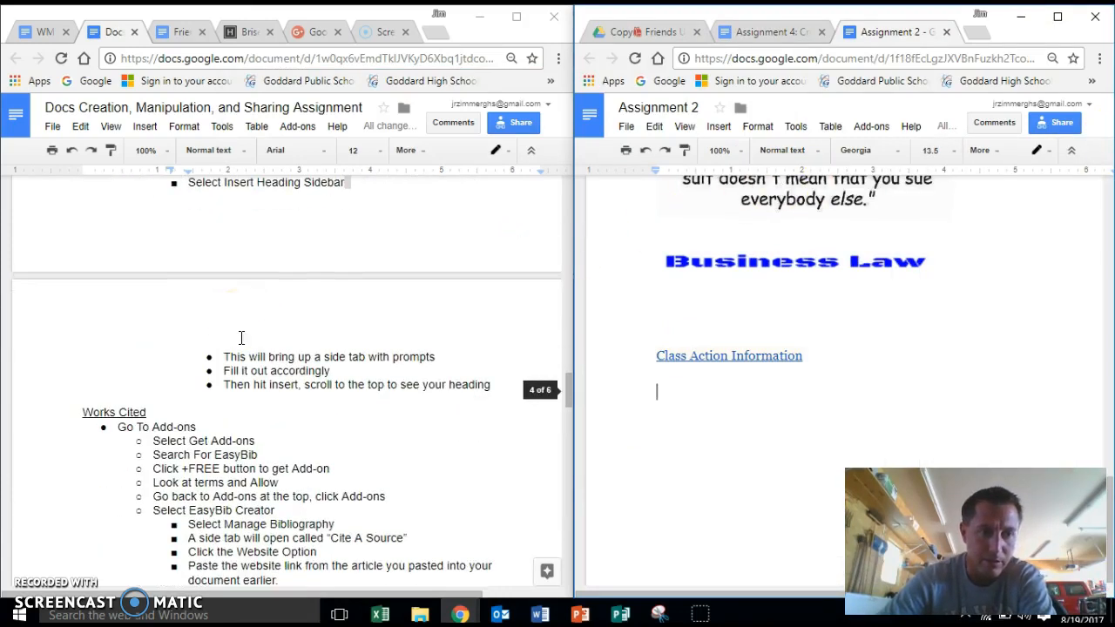
pyautogui.scroll(-1, 242, 337)
pyautogui.click(329, 410)
pyautogui.click(230, 396)
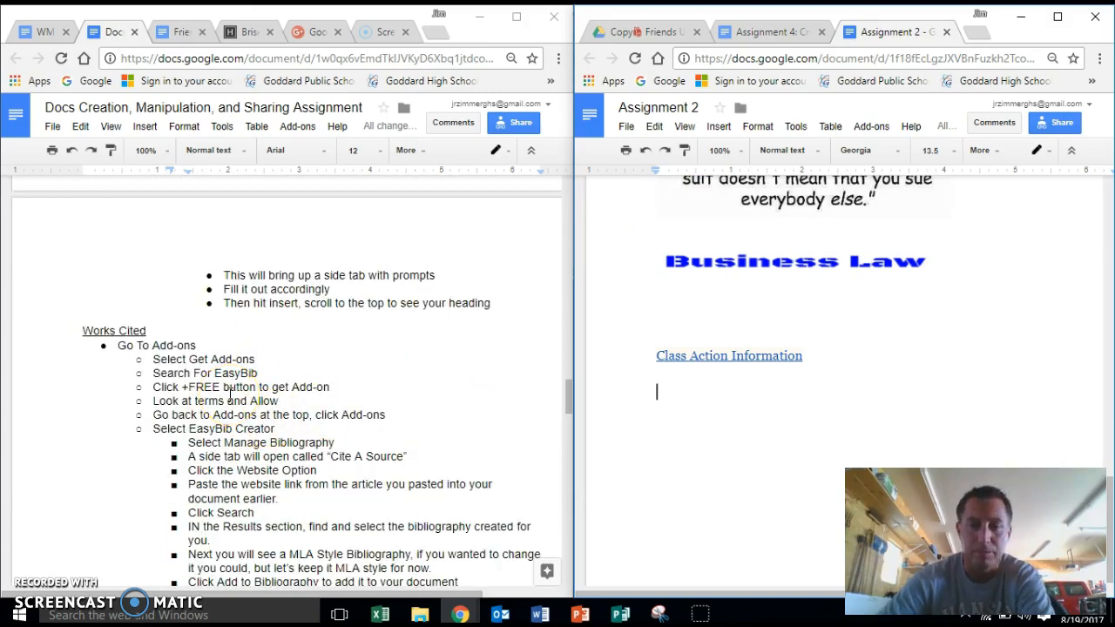
pyautogui.scroll(-1, 230, 397)
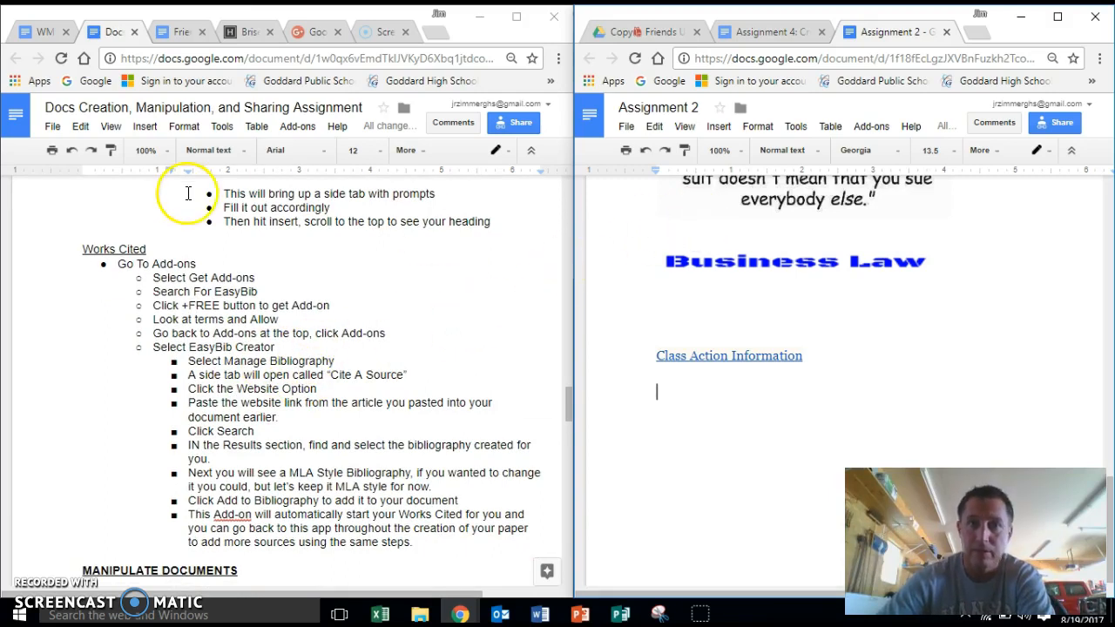
pyautogui.click(871, 127)
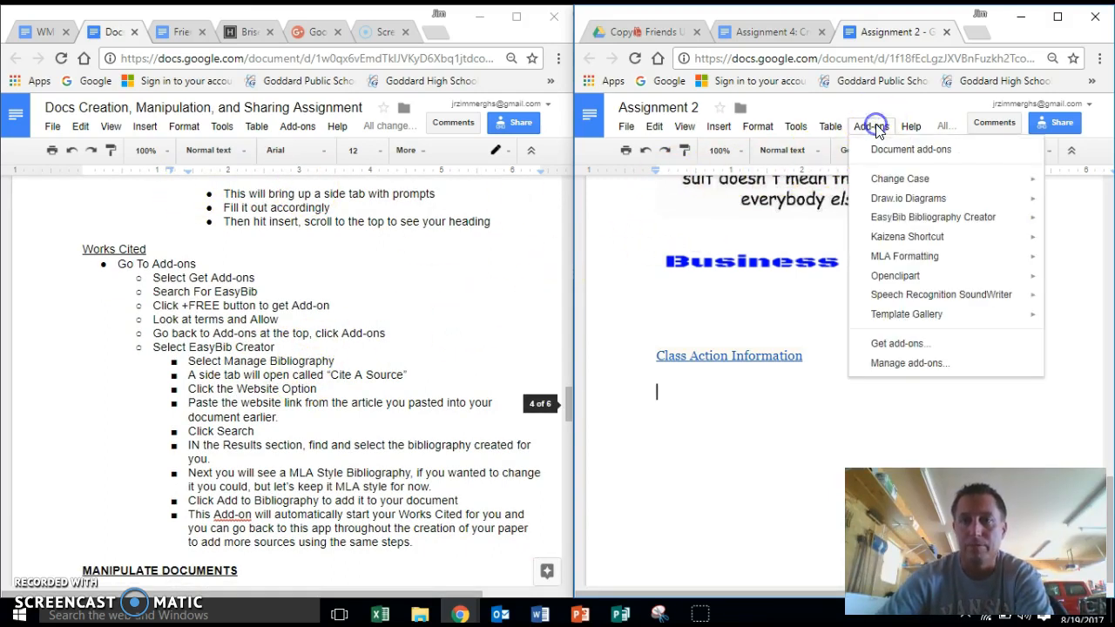
pyautogui.click(919, 344)
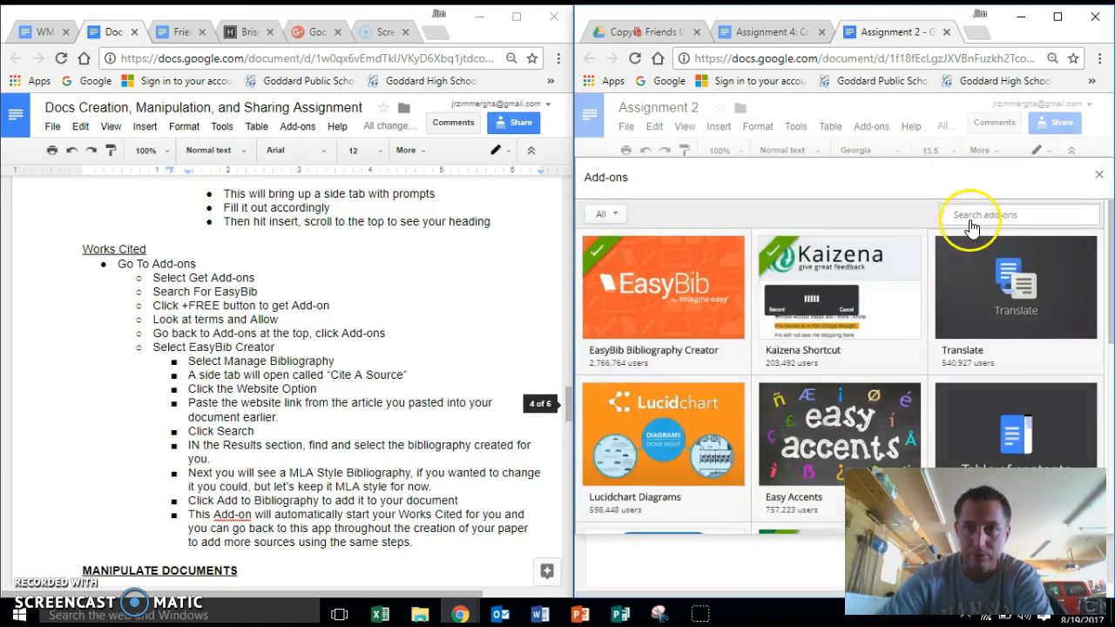
pyautogui.moveTo(671, 295)
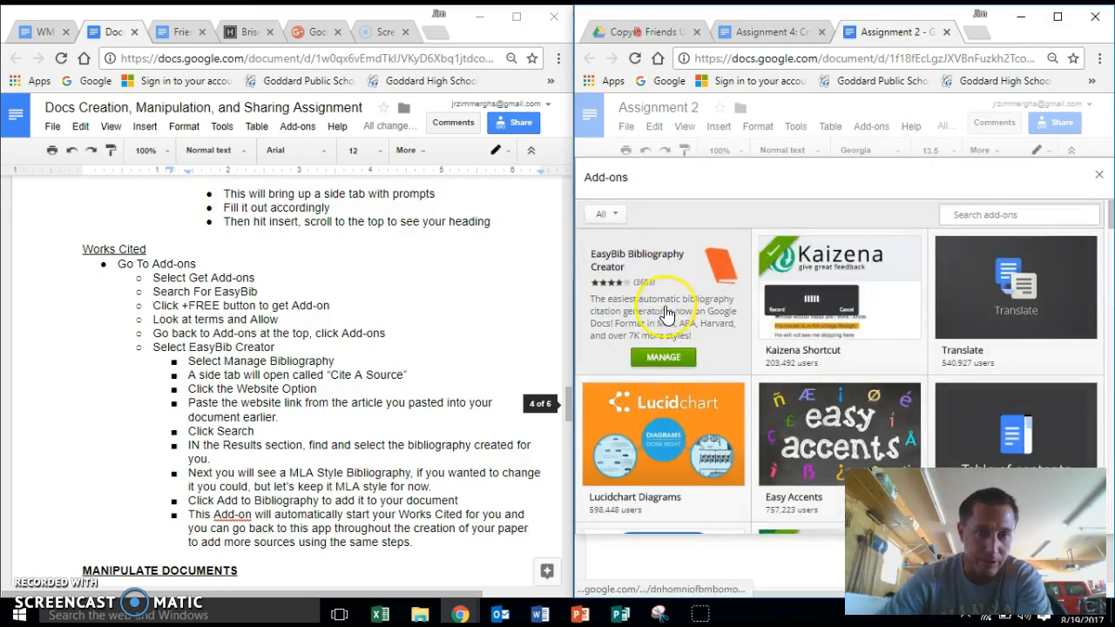
pyautogui.click(951, 213)
pyautogui.write('Easybib')
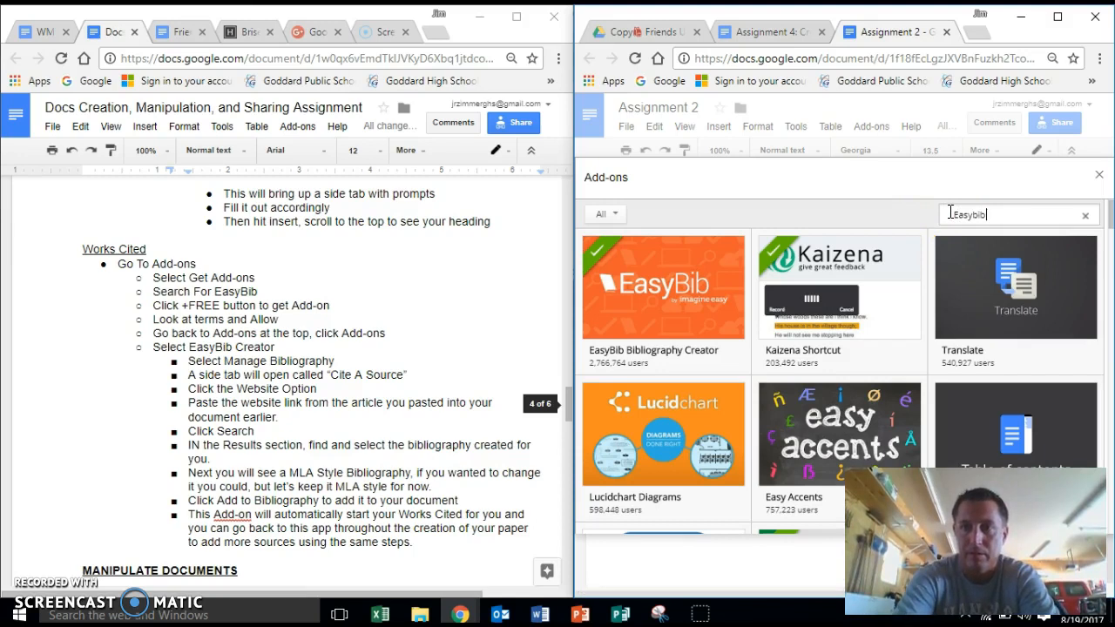
pyautogui.press('Return')
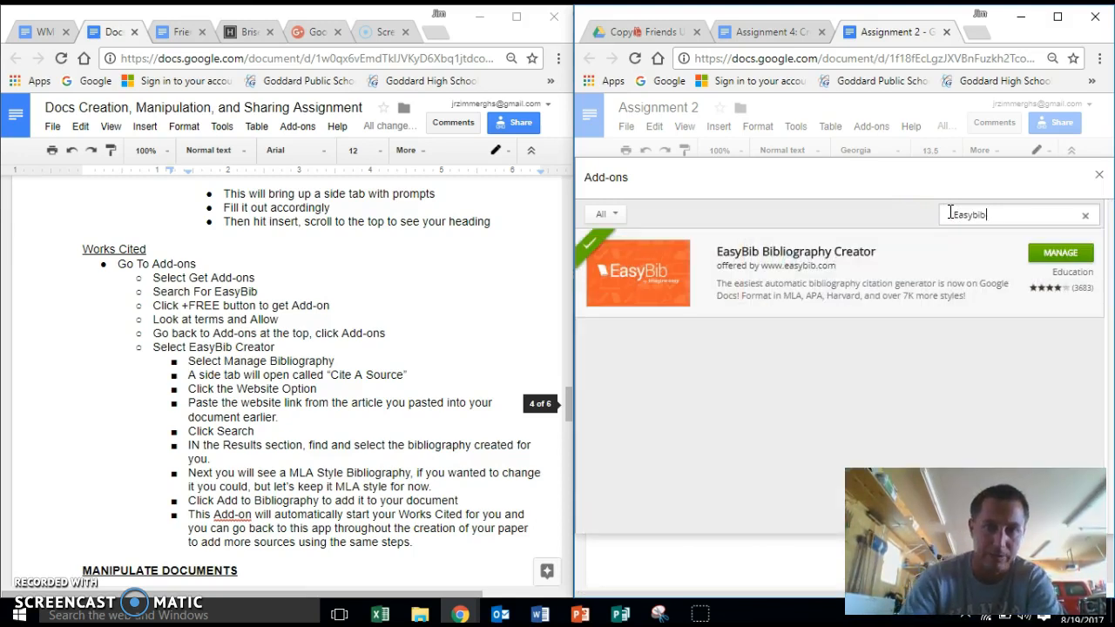
pyautogui.click(1099, 177)
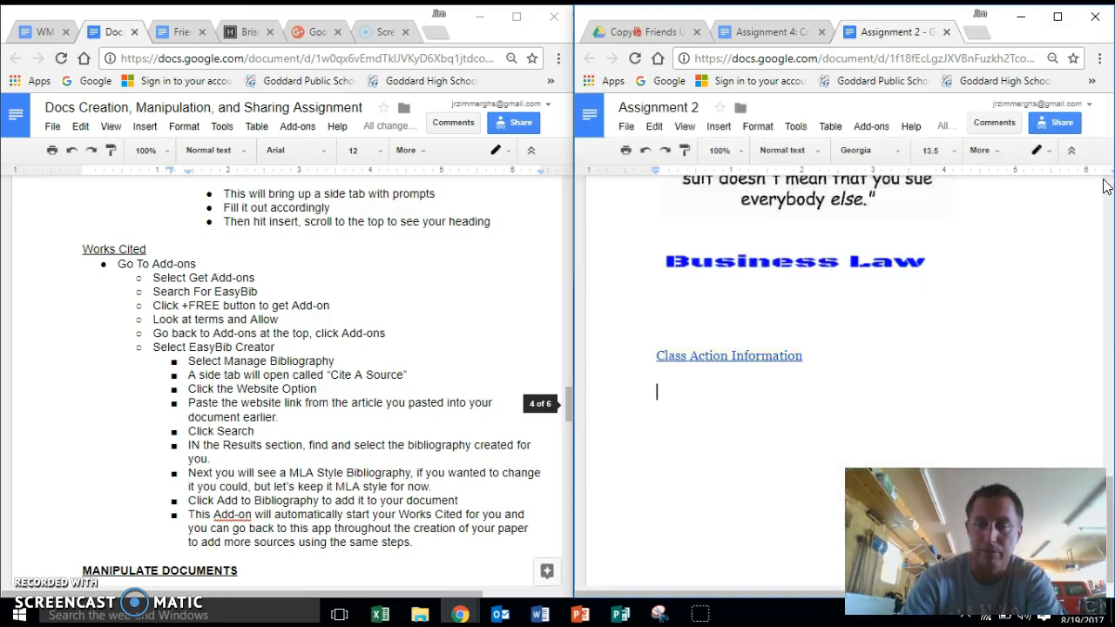
# Open the Cite a Source sidebar of EasyBib Bibliography Creator in Assignment 2.
pyautogui.click(872, 128)
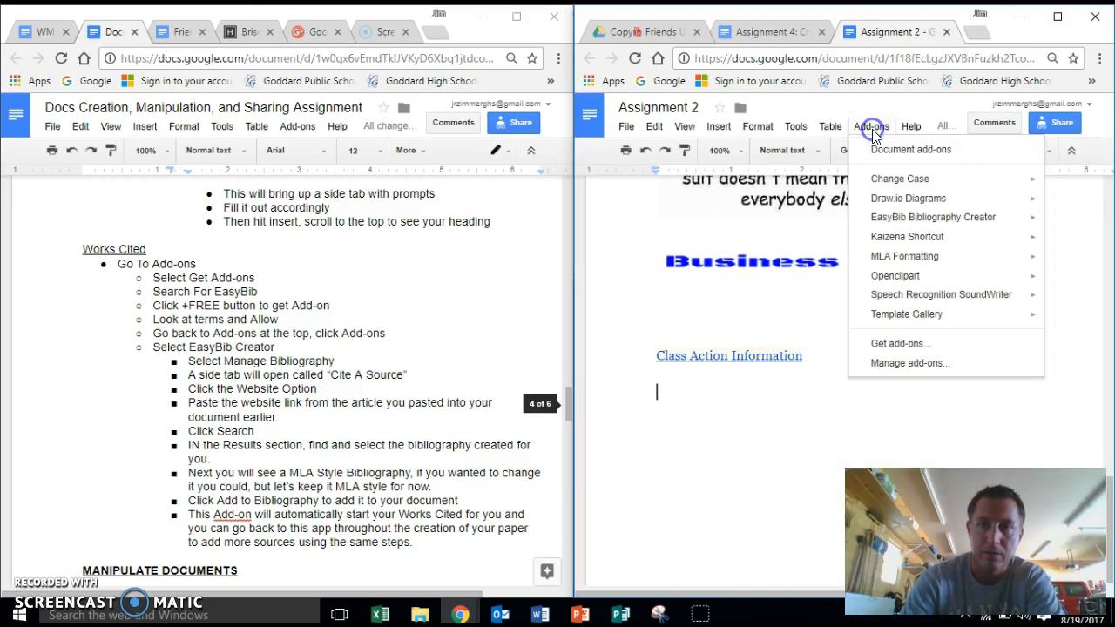
pyautogui.click(919, 225)
pyautogui.click(768, 223)
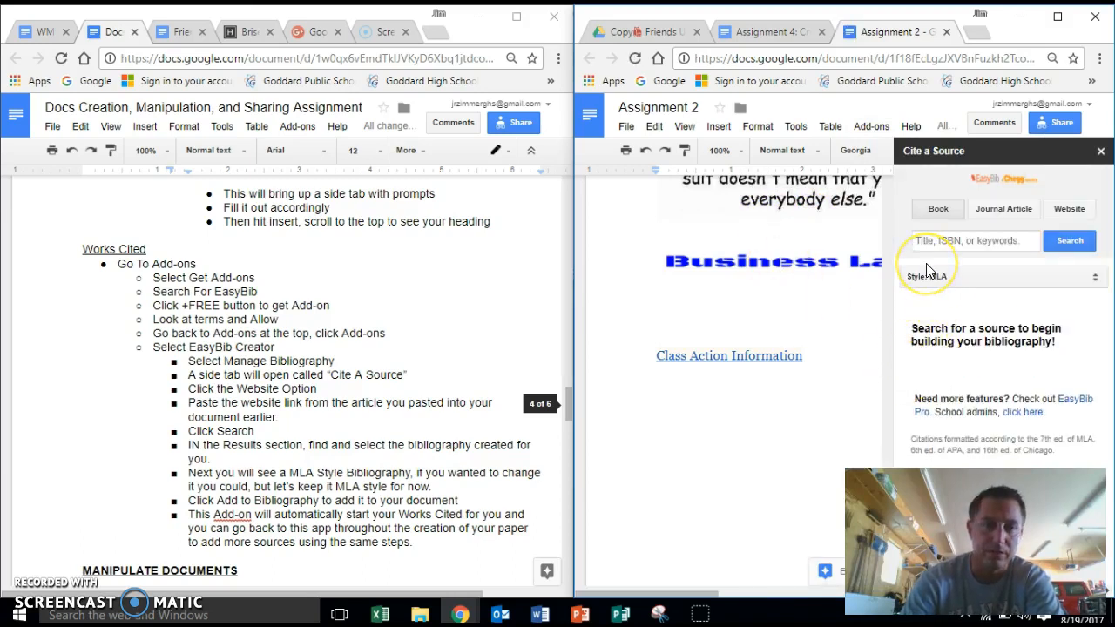
# Copy the Harvard Law Review article's URL and search for it as a website source in EasyBib.
pyautogui.scroll(10, 803, 252)
pyautogui.scroll(5, 796, 244)
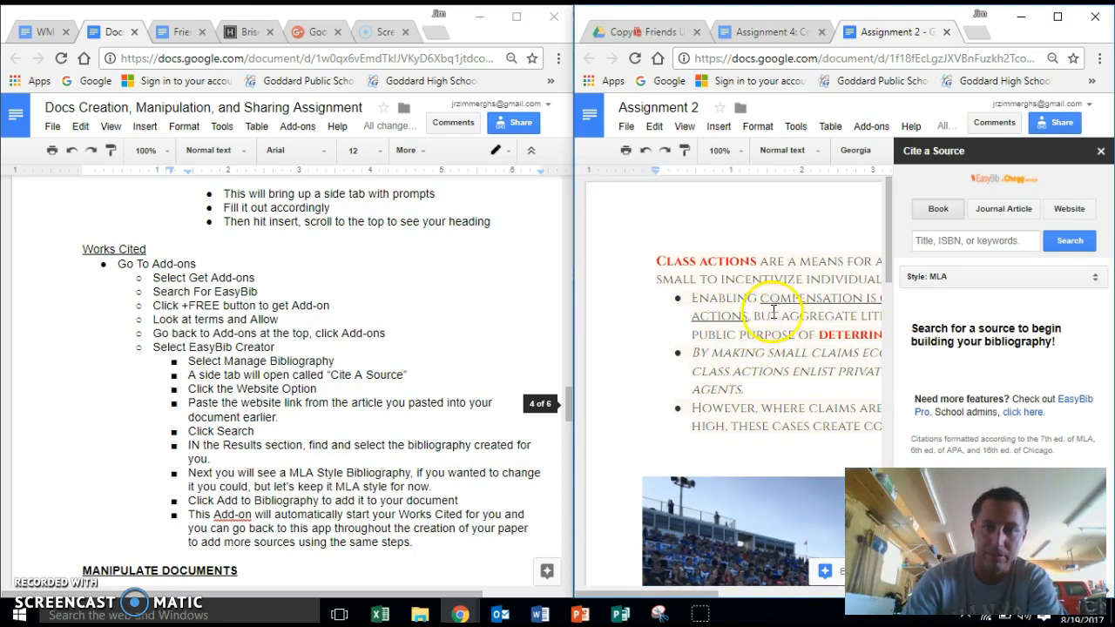
pyautogui.scroll(-6, 754, 415)
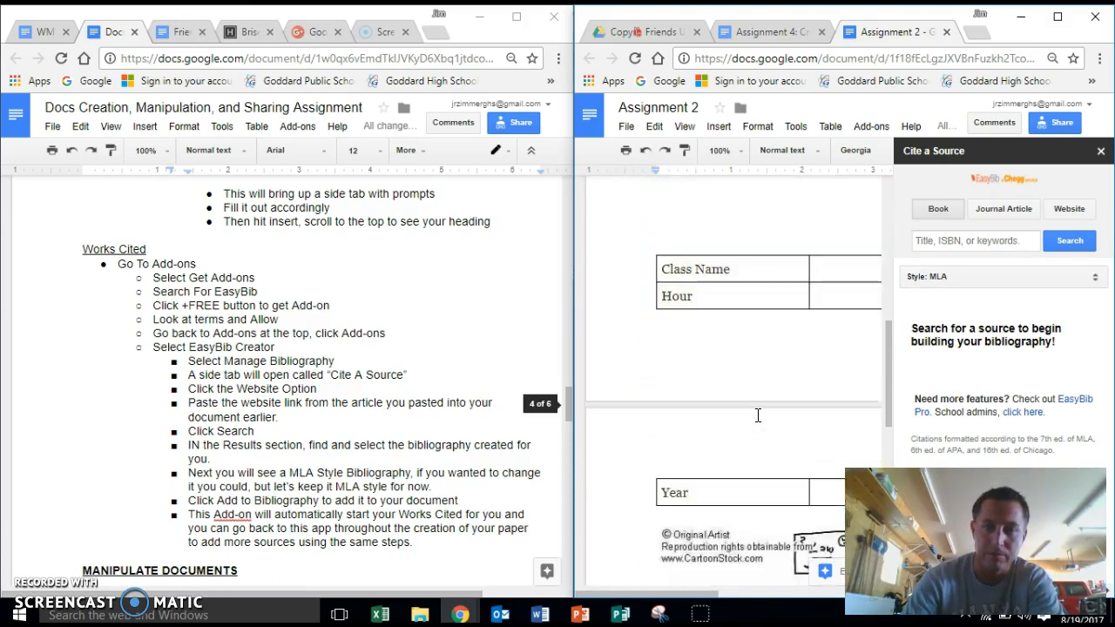
pyautogui.scroll(-2, 758, 415)
pyautogui.scroll(5, 692, 383)
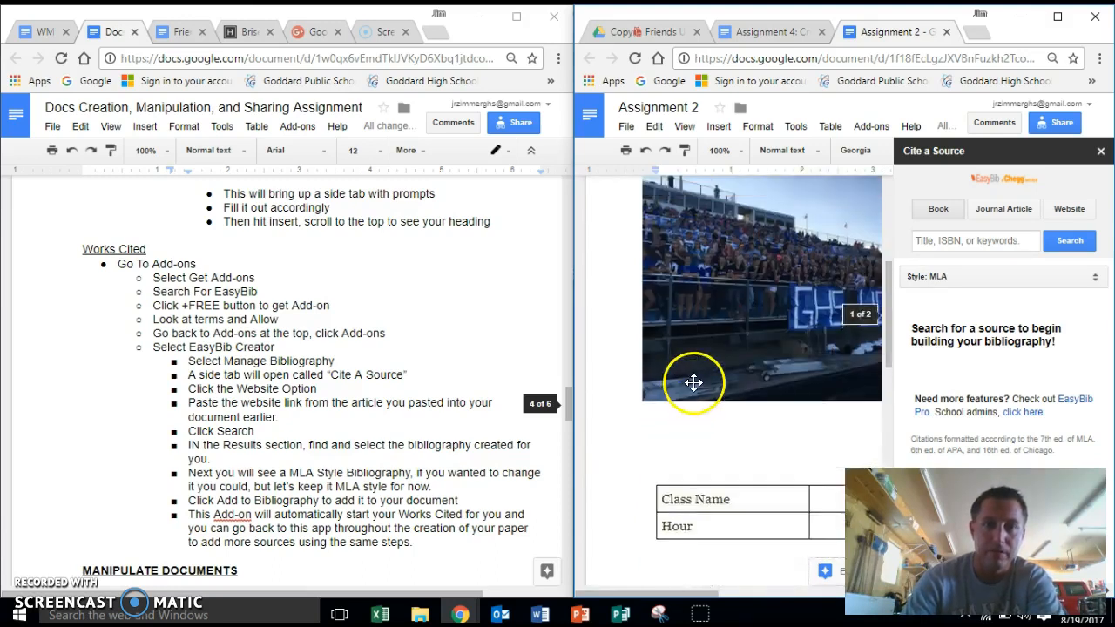
pyautogui.scroll(3, 693, 384)
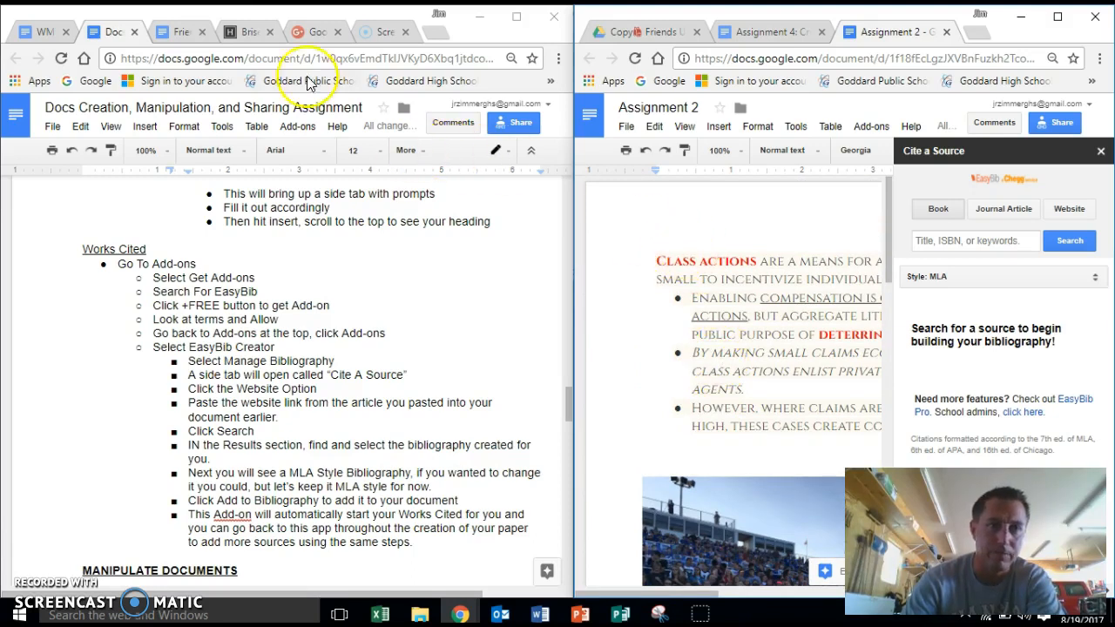
pyautogui.click(247, 32)
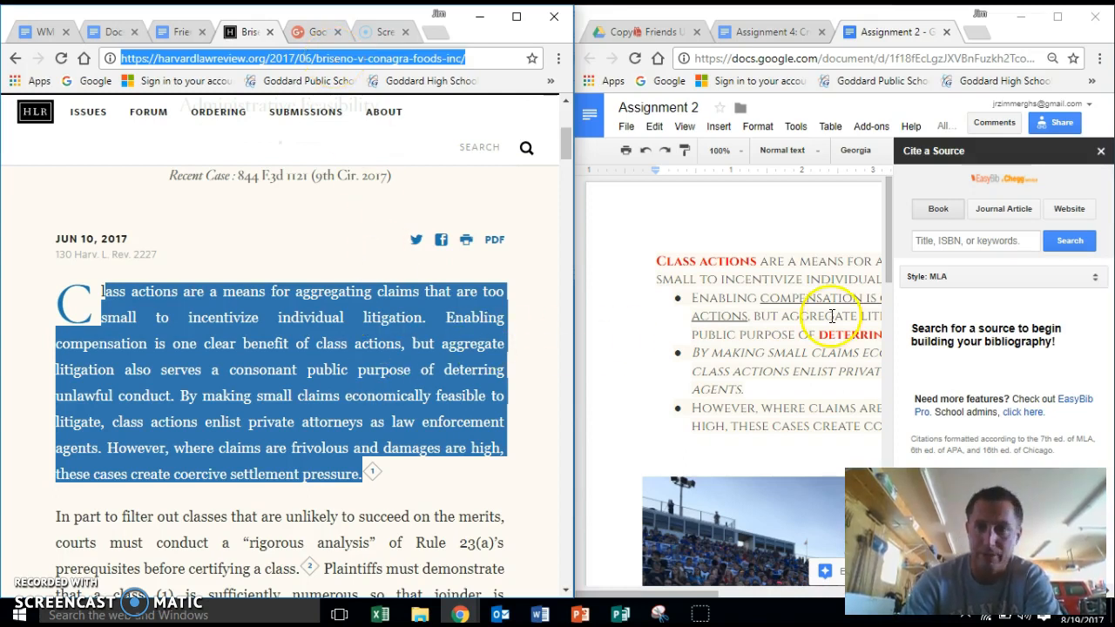
pyautogui.click(1070, 210)
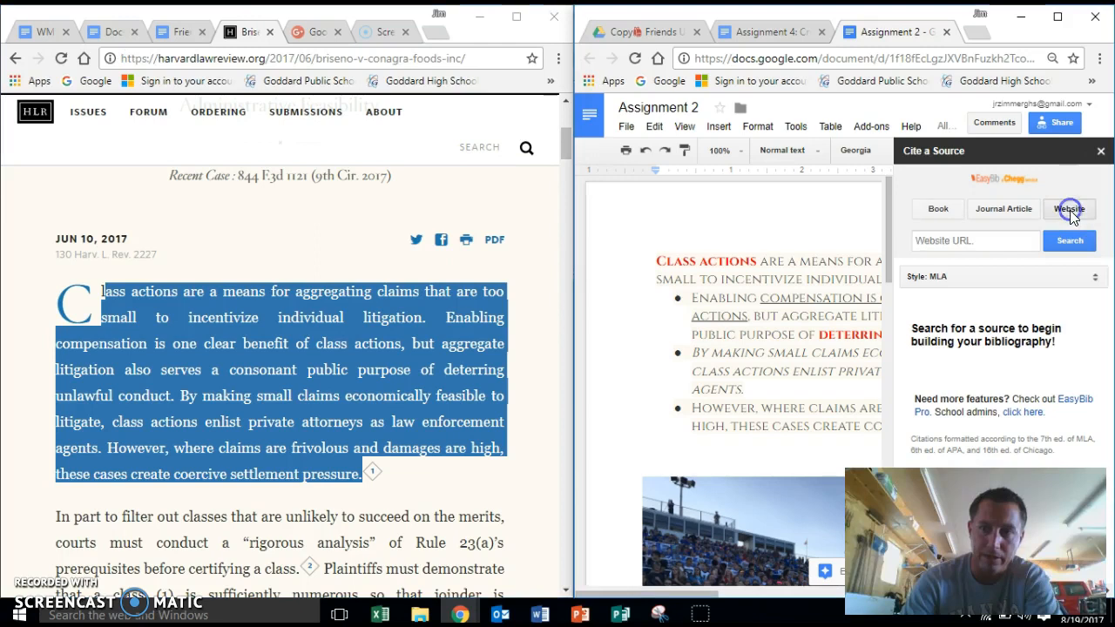
pyautogui.click(991, 242)
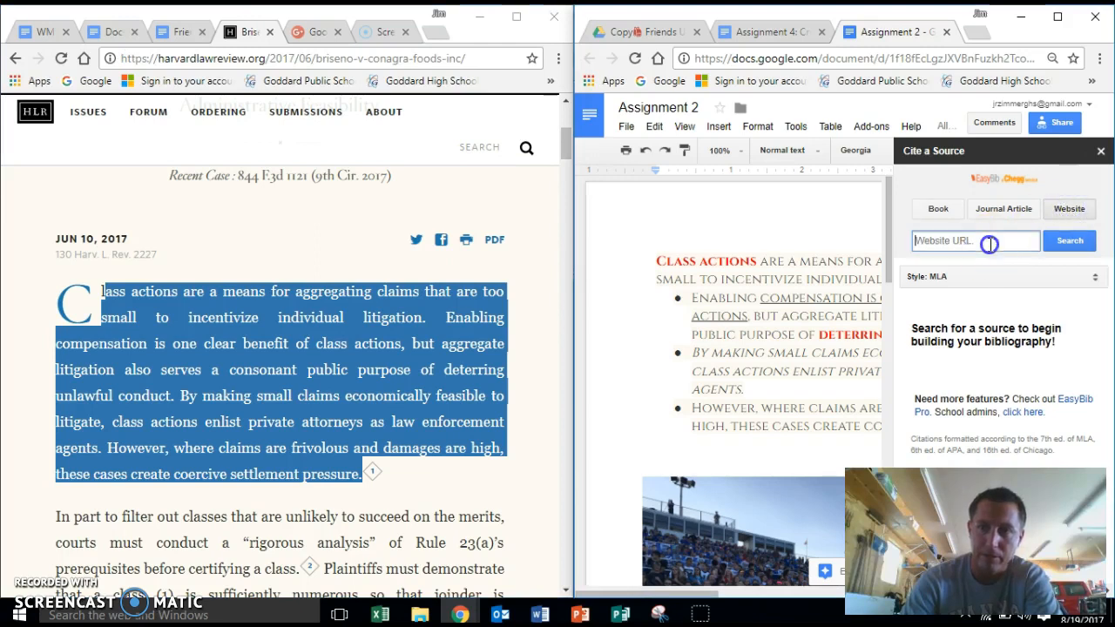
pyautogui.rightClick(991, 246)
pyautogui.click(971, 342)
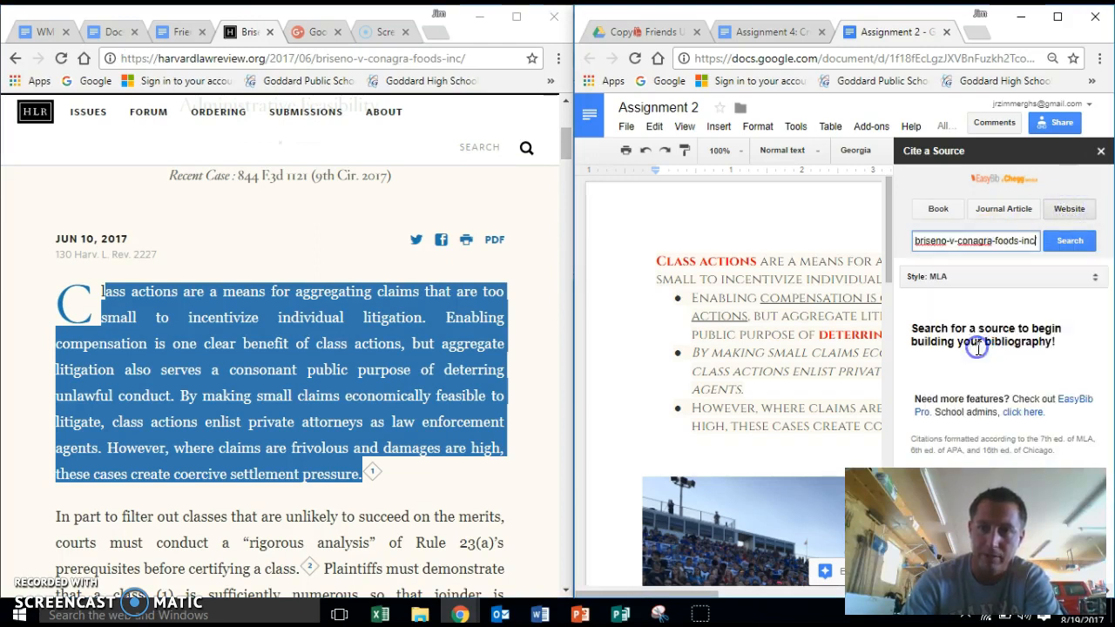
pyautogui.click(1072, 245)
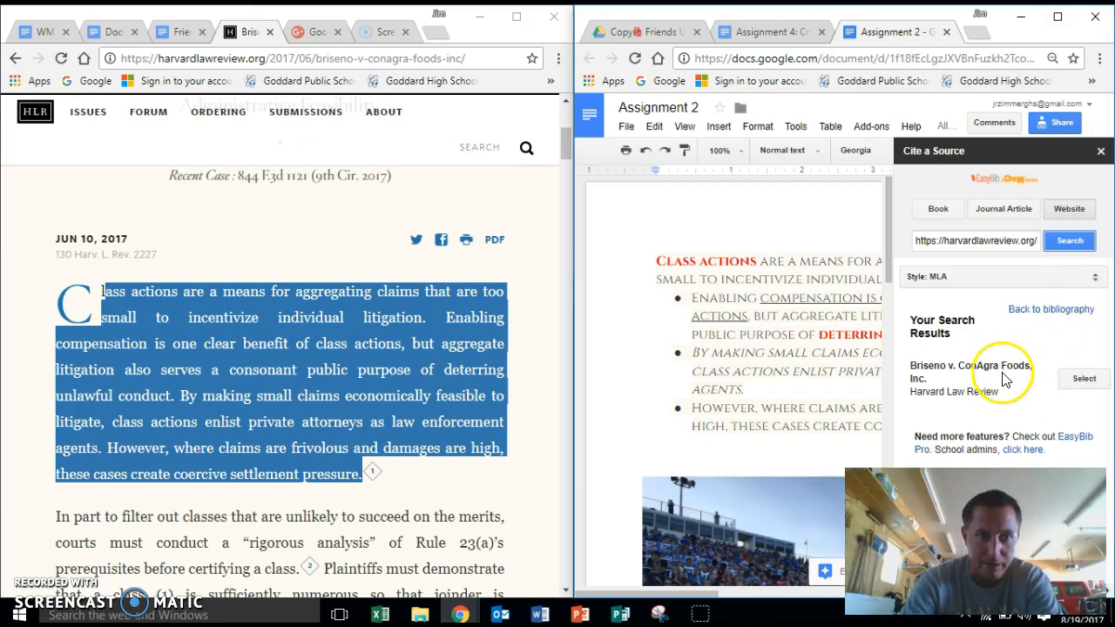
# Select the "Briseno v. ConAgra Foods, Inc." source after checking it against the article, and add the MLA bibliography to Assignment 2.
pyautogui.scroll(4, 466, 383)
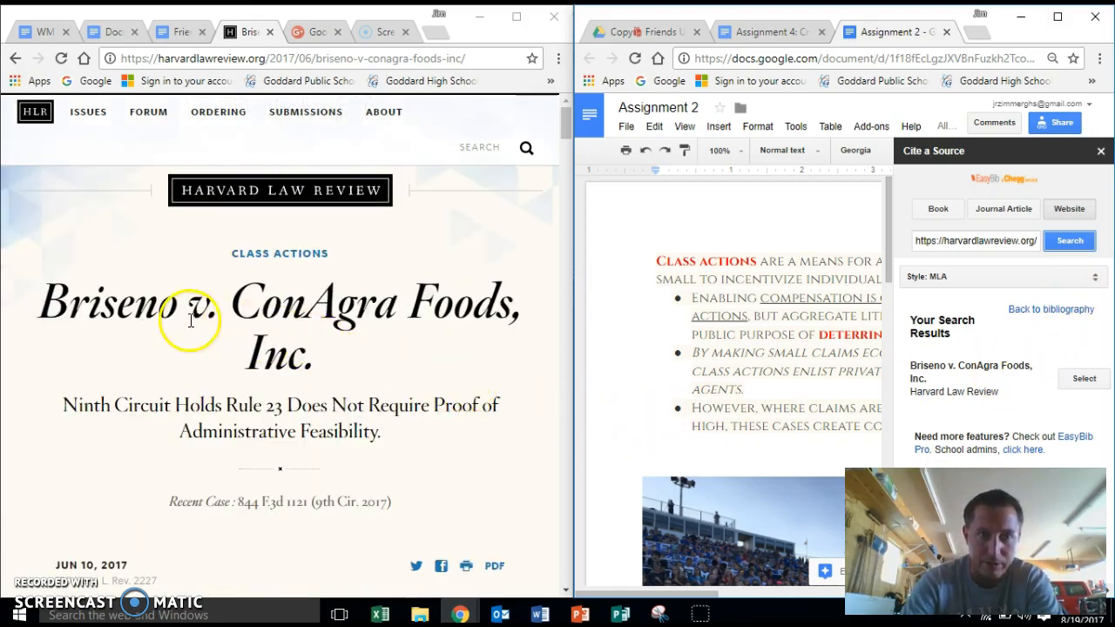
pyautogui.click(1084, 383)
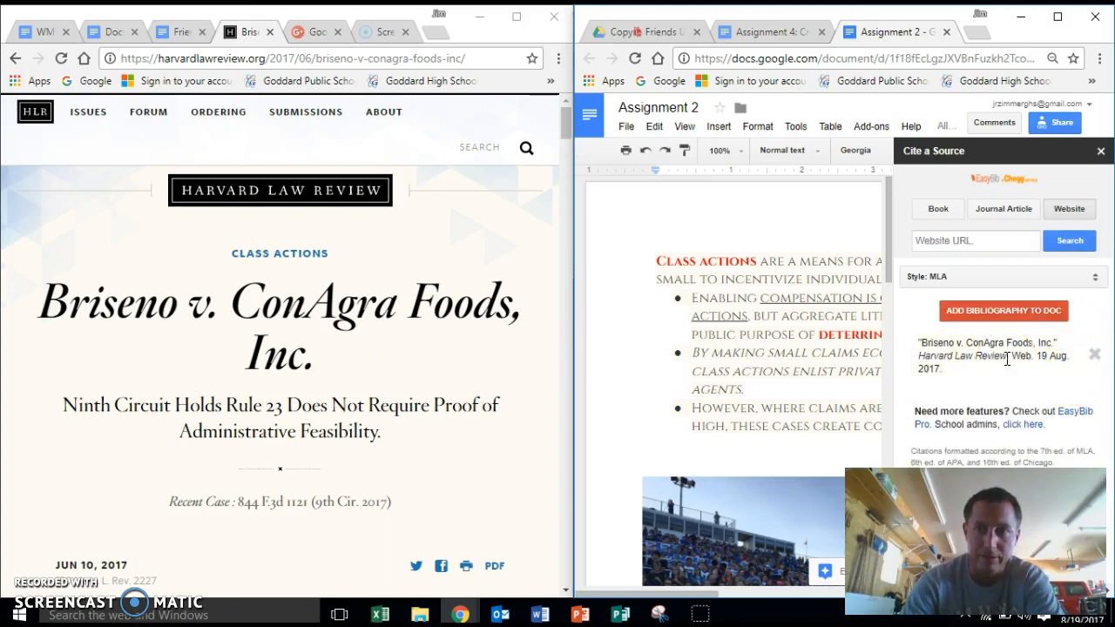
pyautogui.click(999, 311)
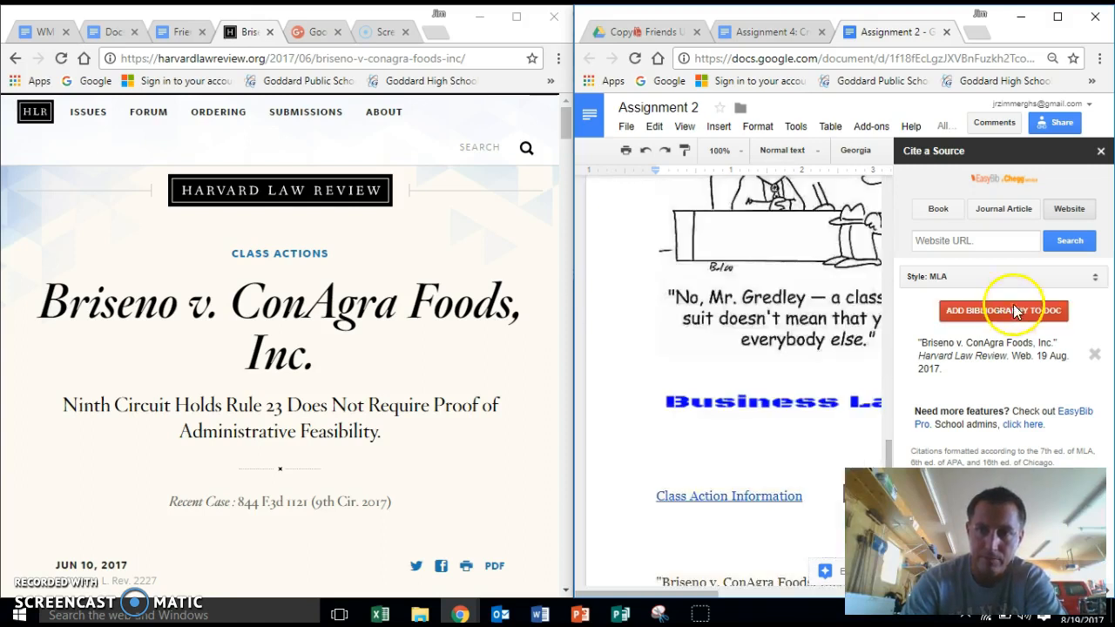
# Look over EasyBib's citation style list without changing the style, and view the Works Cited entry in Assignment 2.
pyautogui.click(1097, 278)
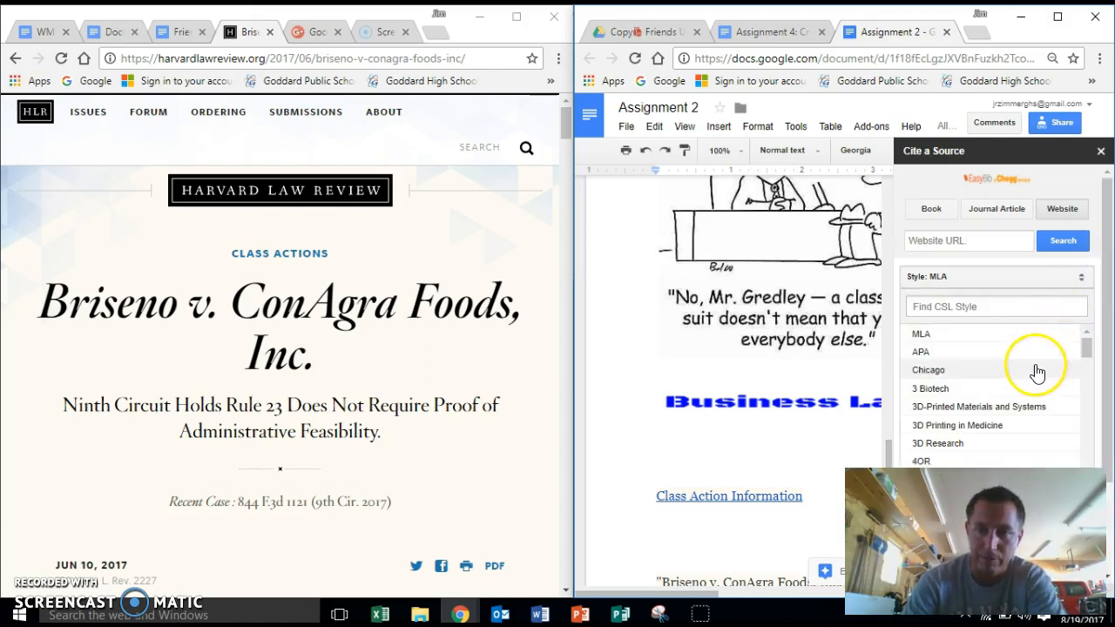
pyautogui.click(1034, 284)
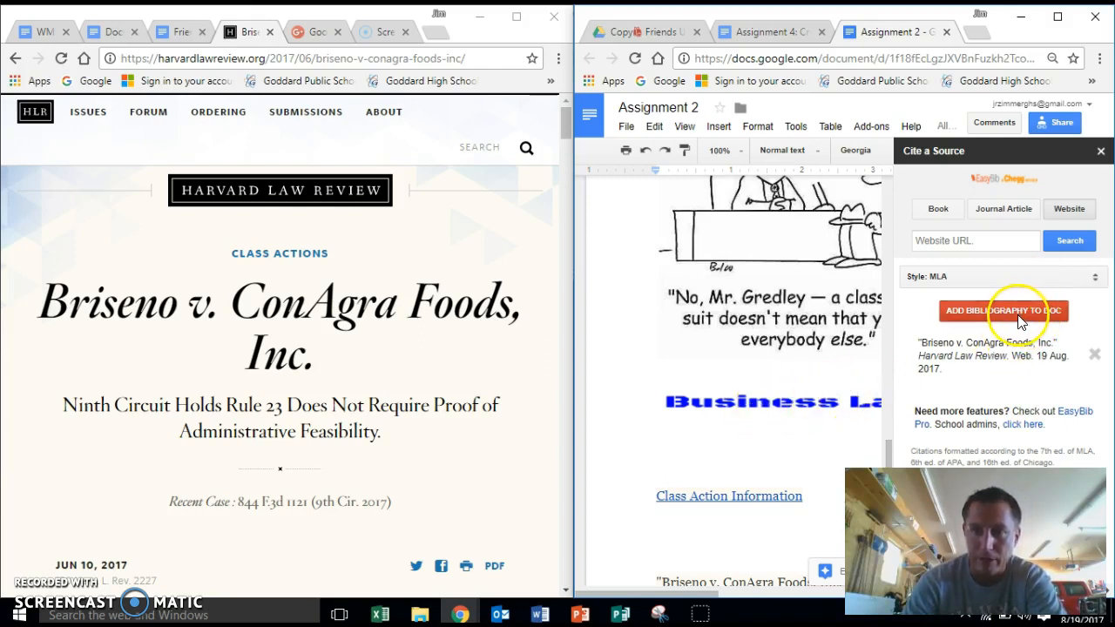
pyautogui.scroll(-3, 742, 400)
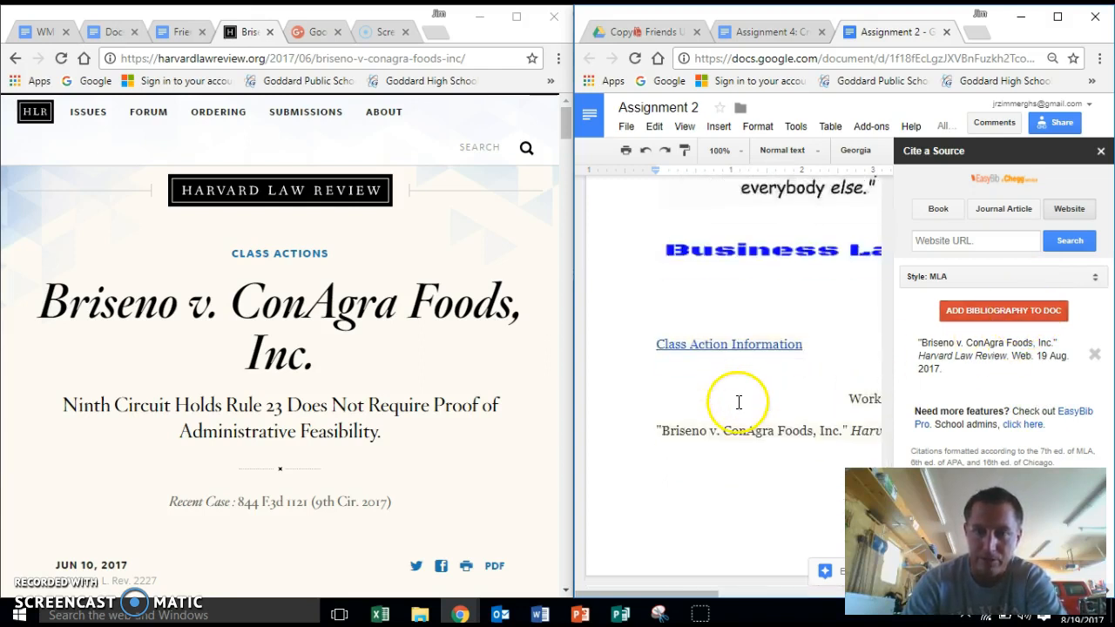
# Insert a page break before the Works Cited heading in Assignment 2, and close the Cite a Source sidebar.
pyautogui.moveTo(916, 20); pyautogui.dragTo(475, 4)
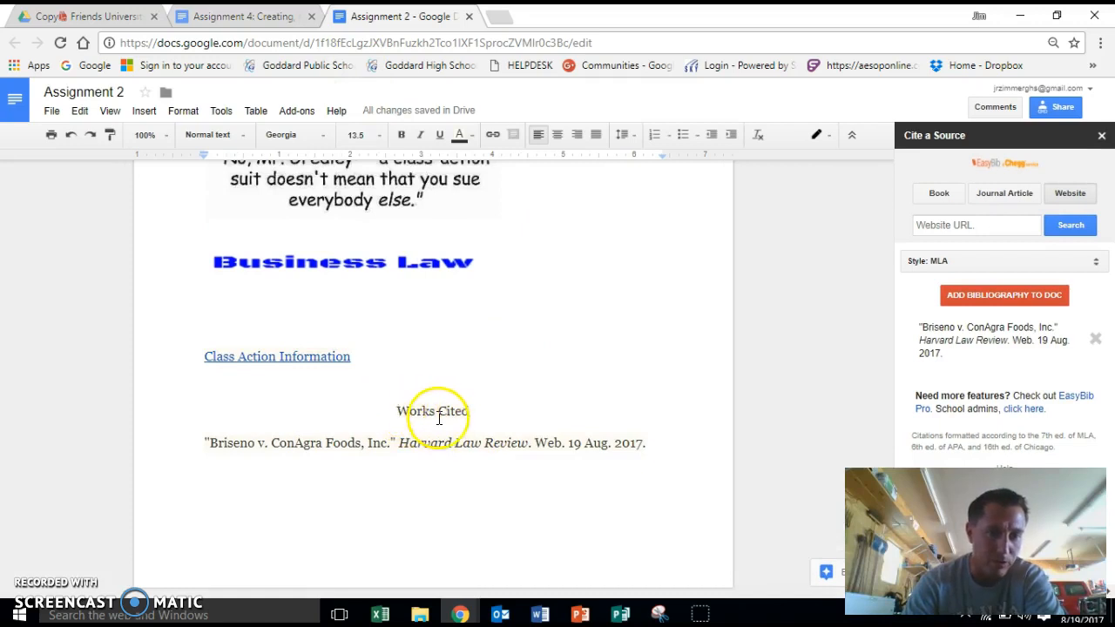
pyautogui.click(395, 413)
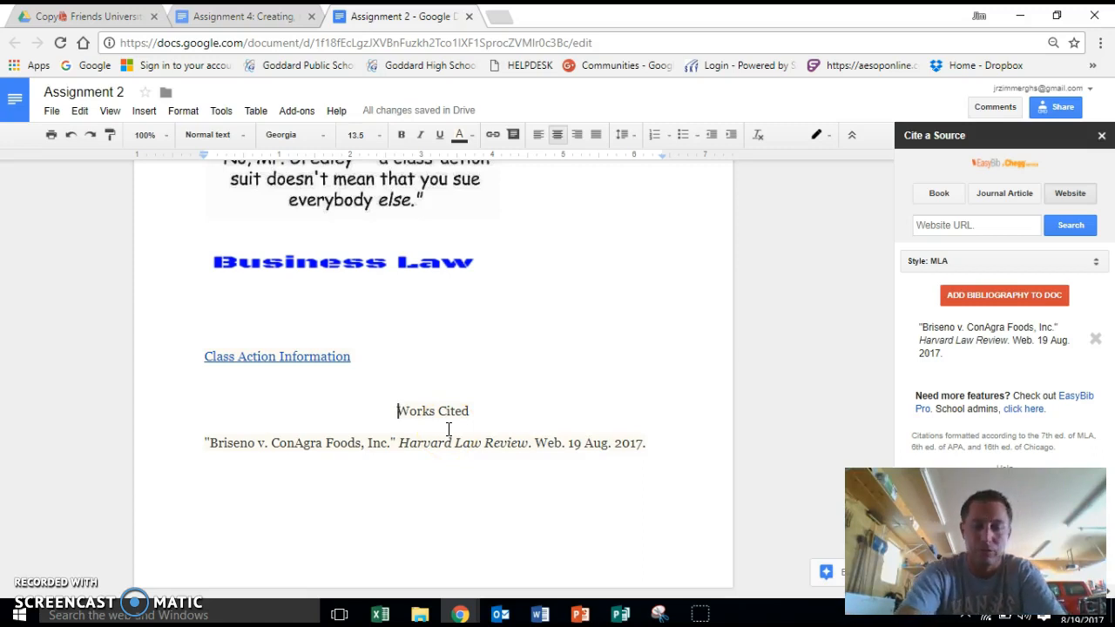
pyautogui.hotkey('ctrl', 'Return')
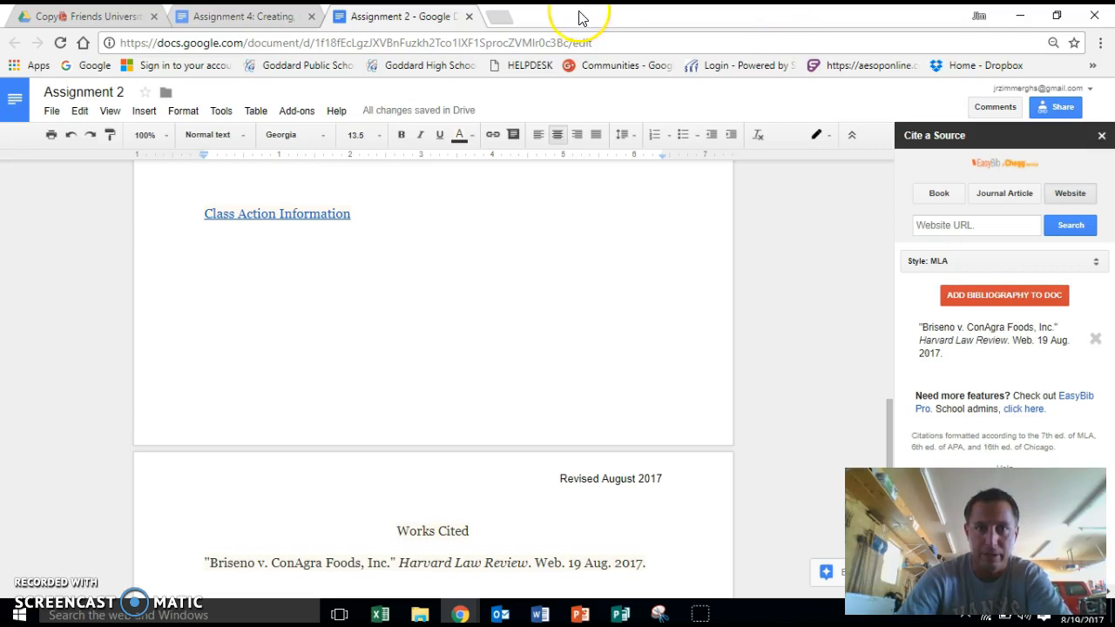
pyautogui.moveTo(576, 20); pyautogui.dragTo(1108, 165)
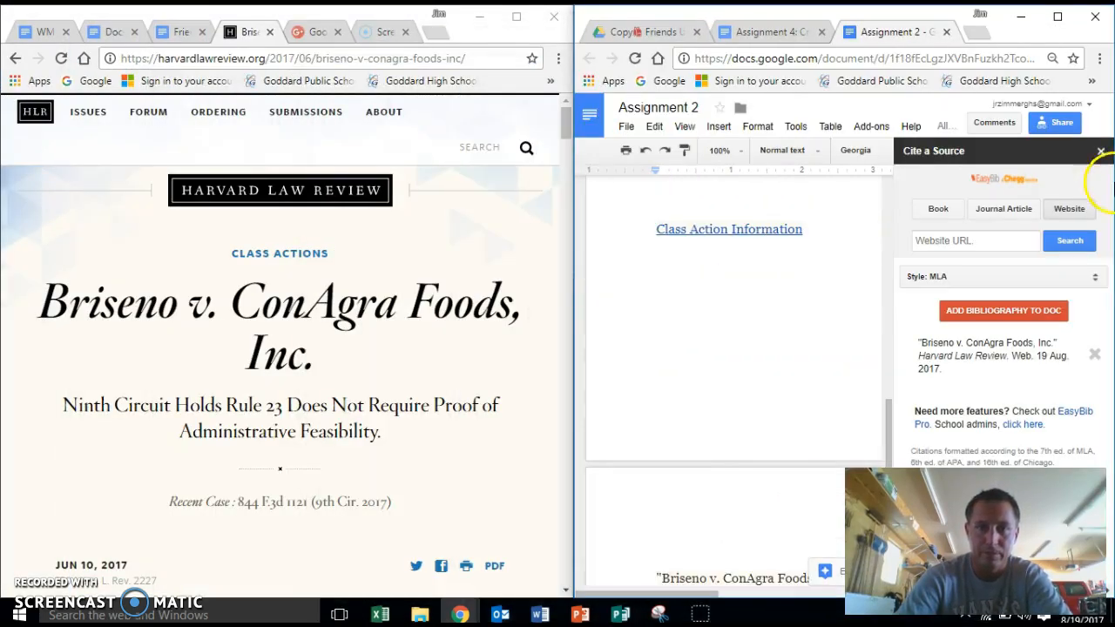
pyautogui.click(1100, 151)
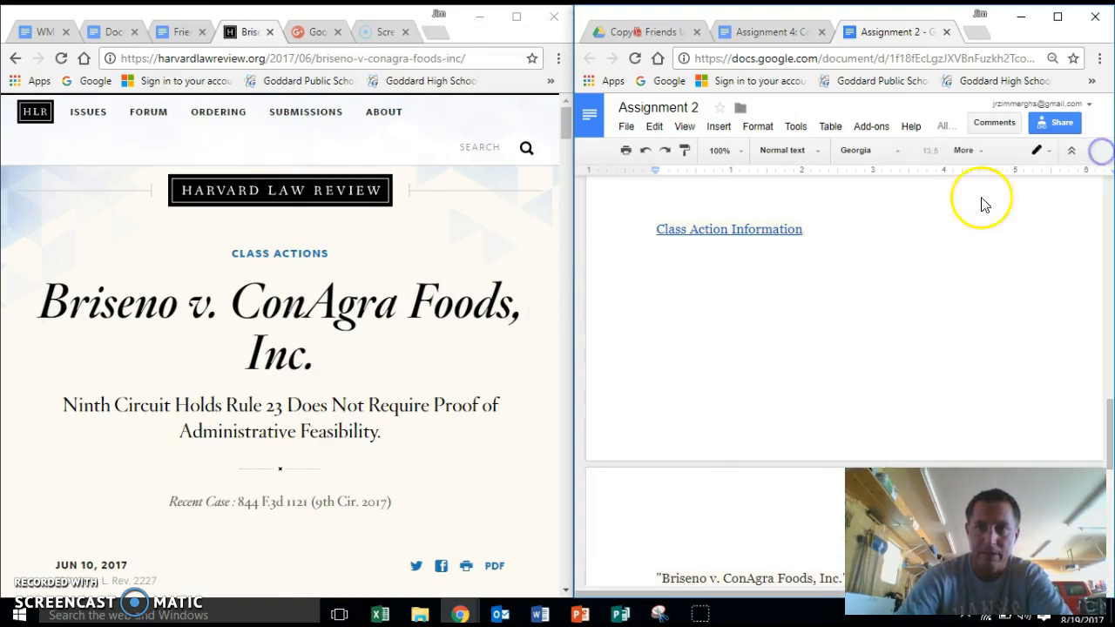
# Read the Page Setup instructions under Manipulate Documents in the Docs Creation, Manipulation, and Sharing Assignment document.
pyautogui.click(113, 35)
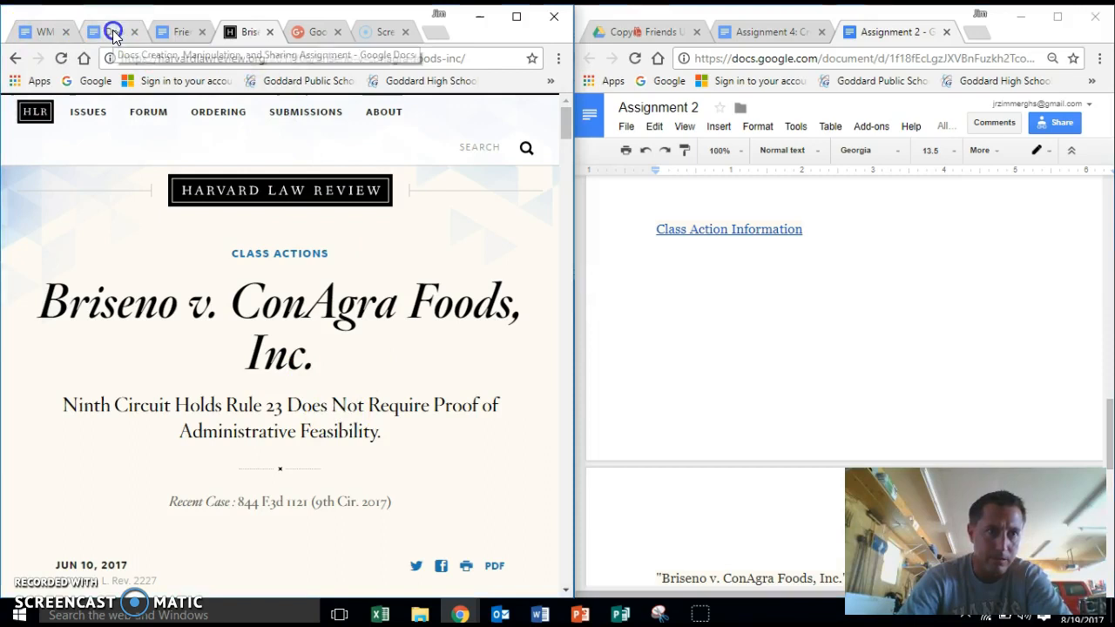
pyautogui.scroll(-5, 305, 383)
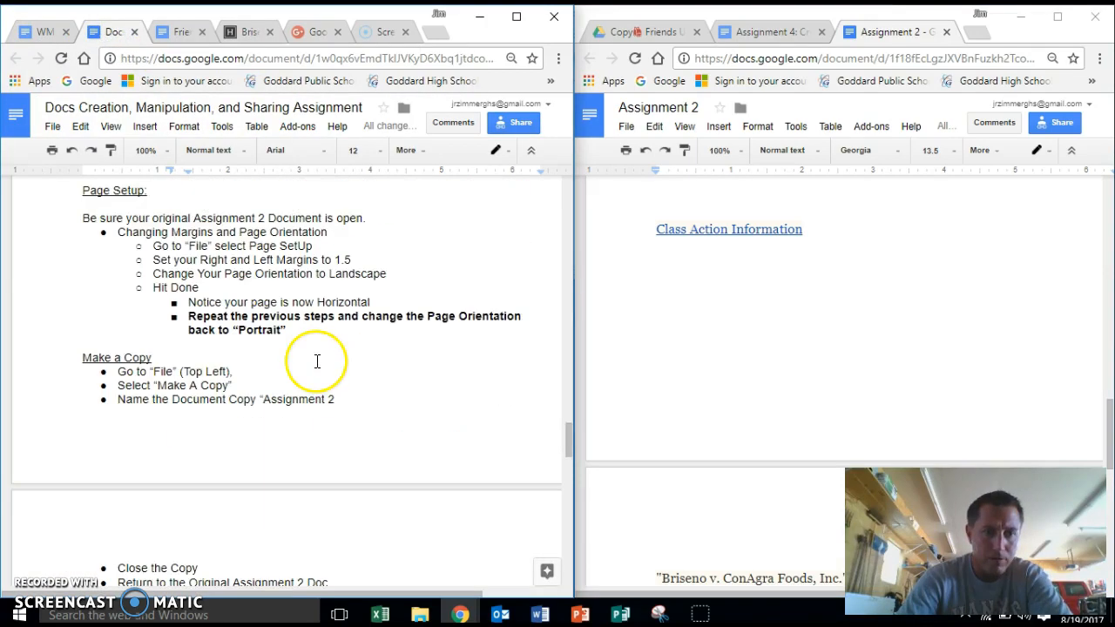
pyautogui.scroll(2, 318, 359)
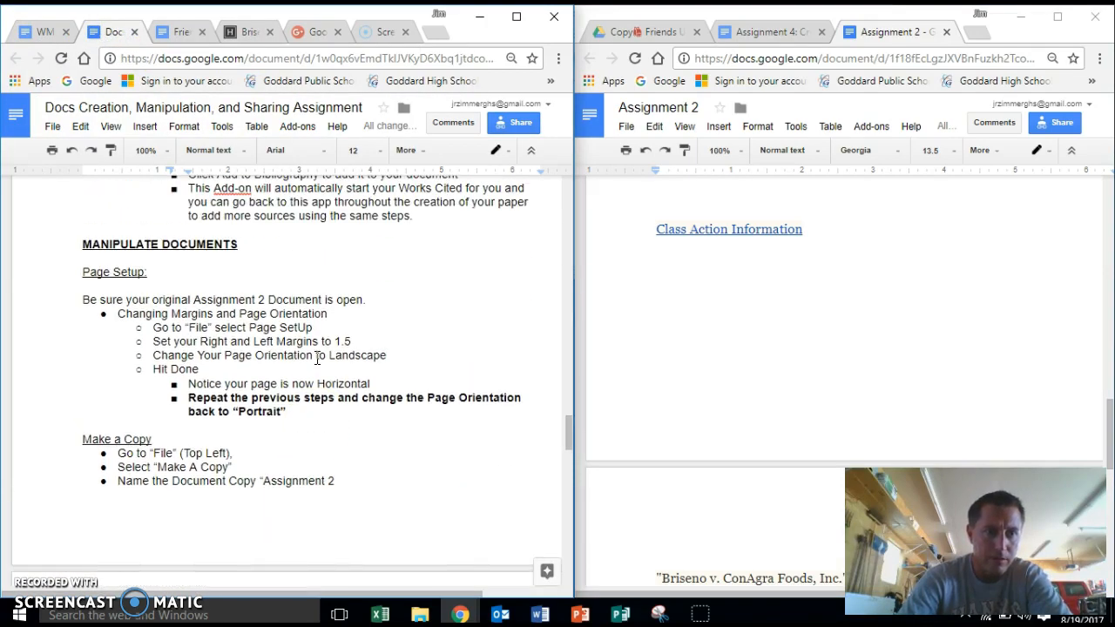
pyautogui.scroll(-4, 318, 359)
pyautogui.scroll(4, 317, 359)
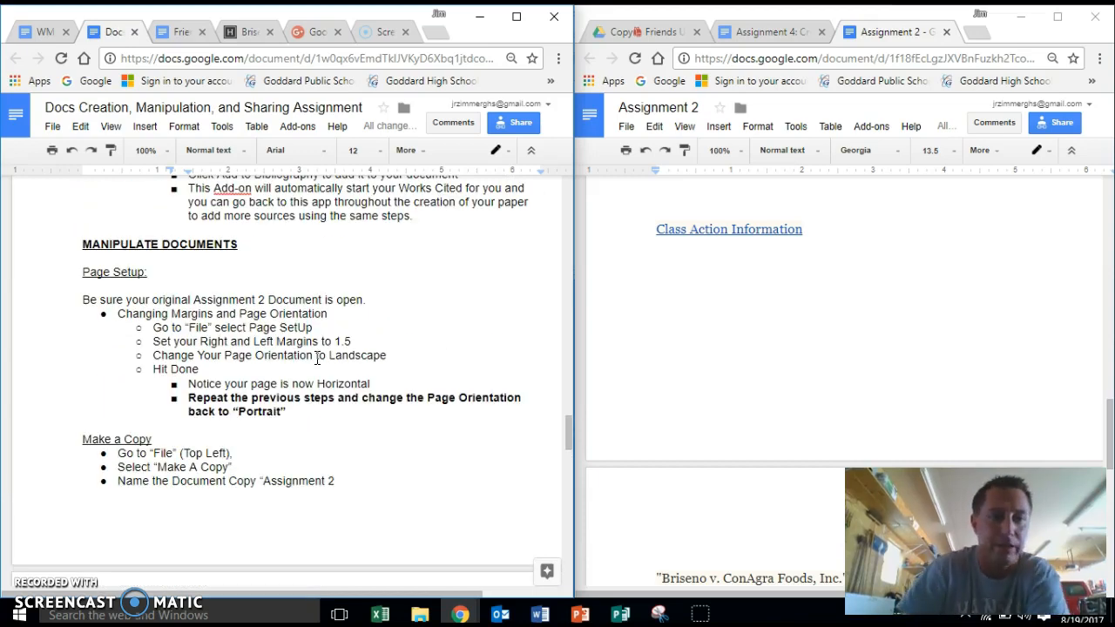
pyautogui.click(211, 326)
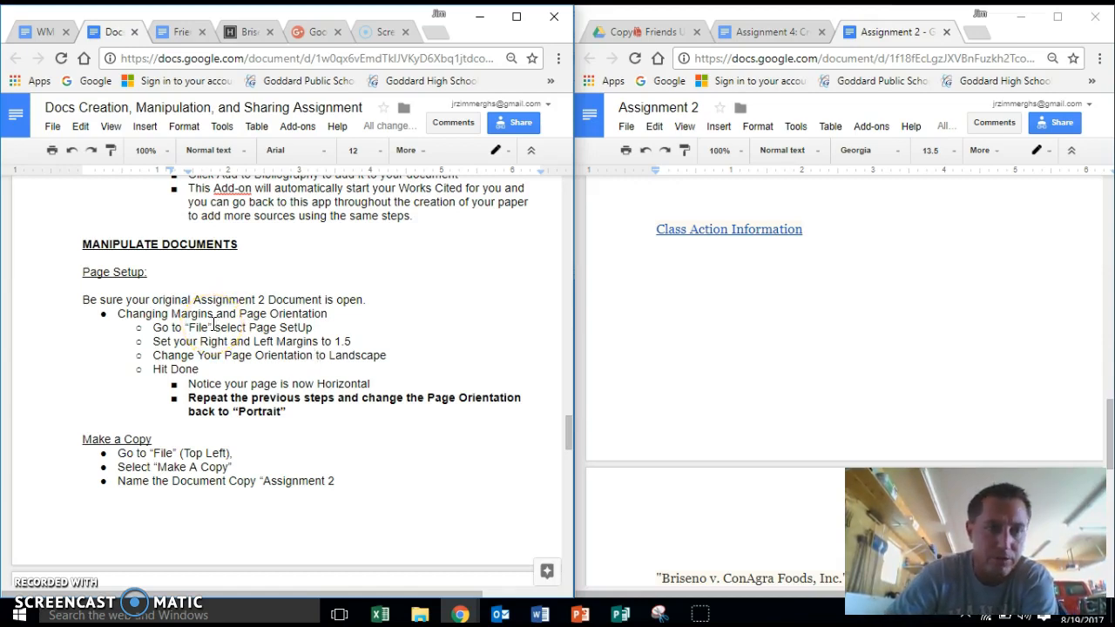
# Set Assignment 2's page orientation to Landscape with left and right margins of 1.5 inches.
pyautogui.click(627, 128)
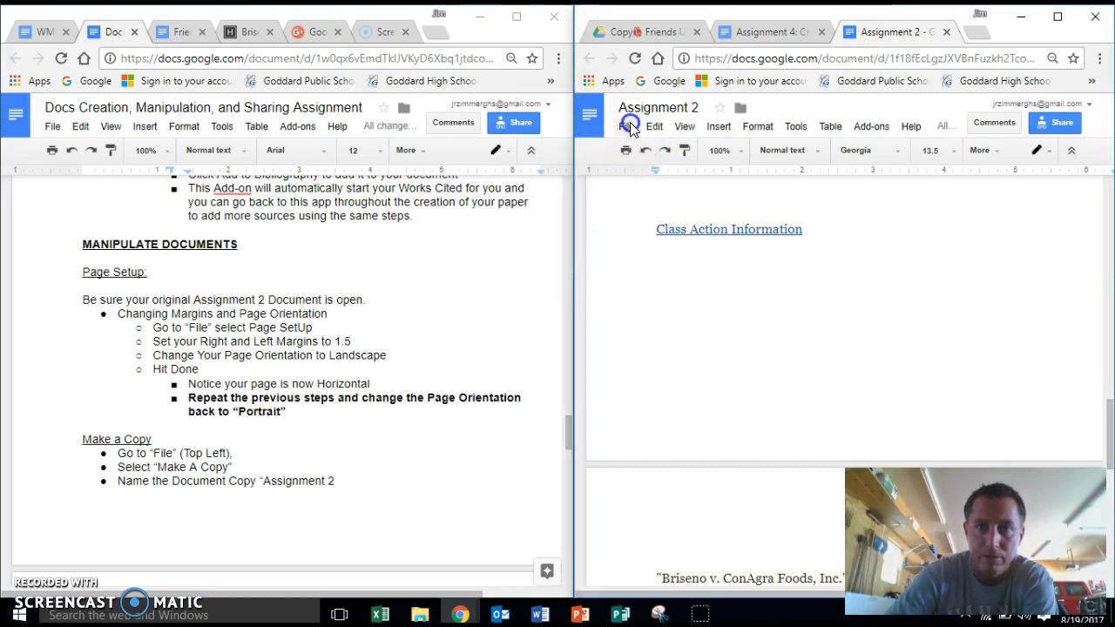
pyautogui.click(656, 459)
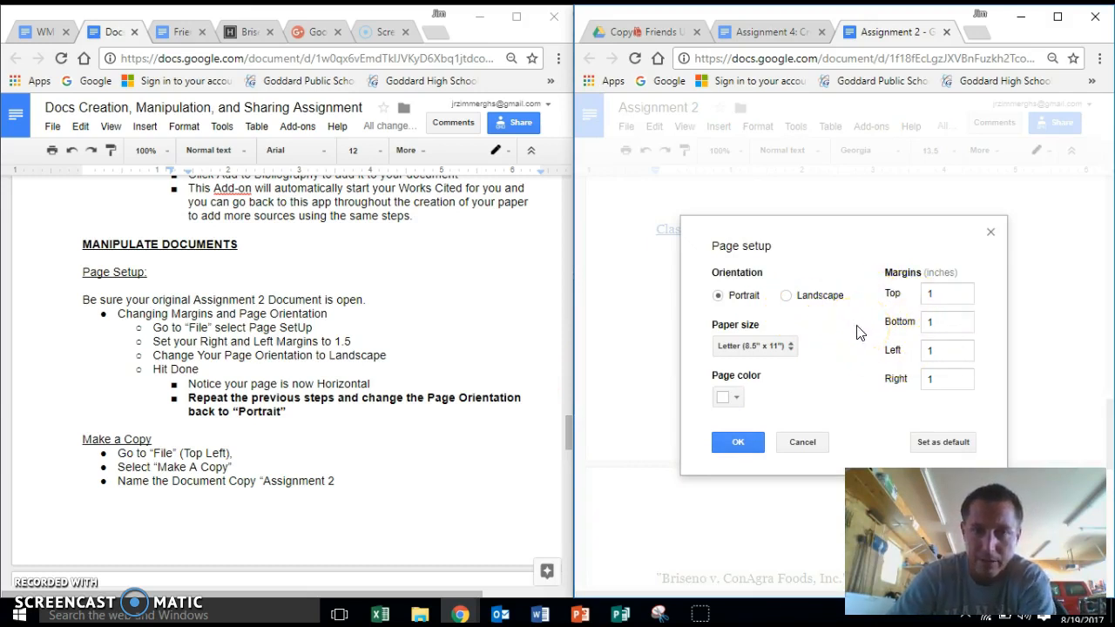
pyautogui.click(785, 298)
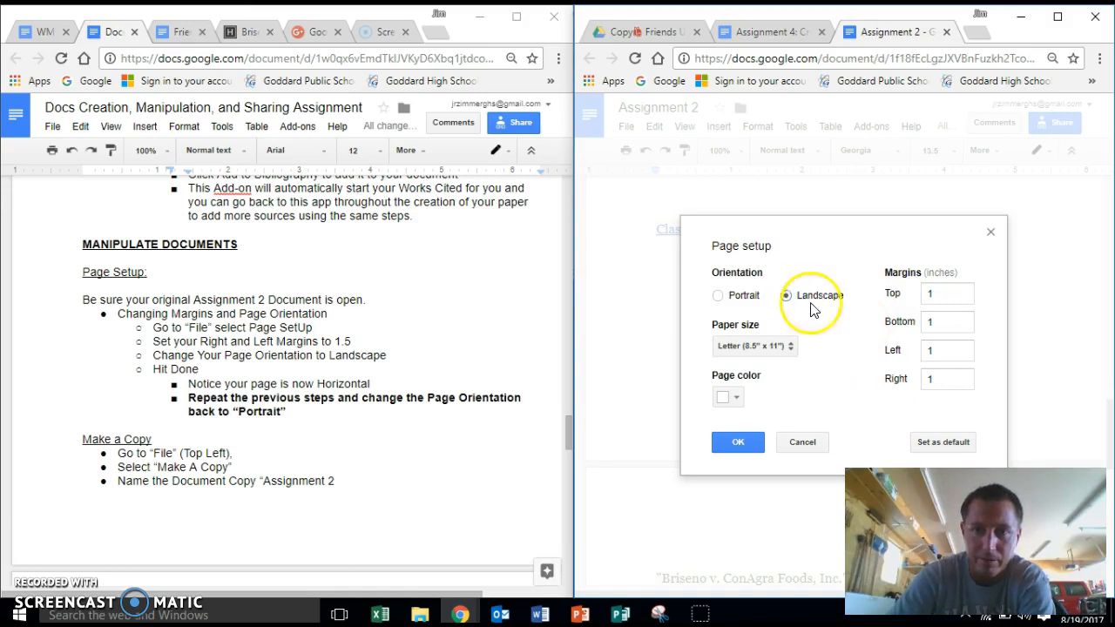
pyautogui.click(942, 349)
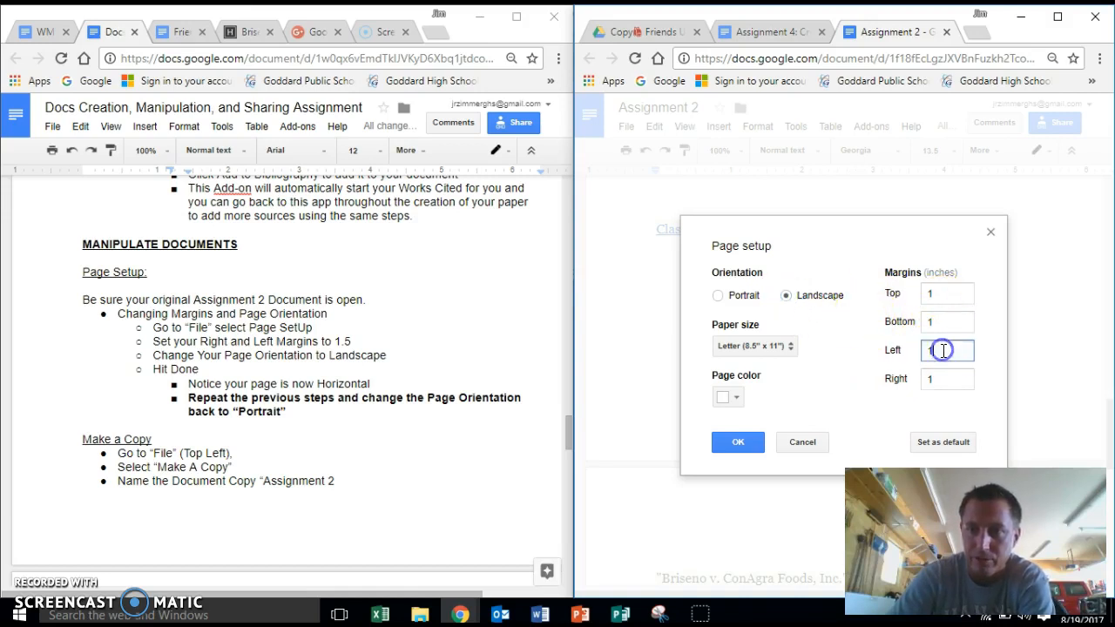
pyautogui.press('BackSpace')
pyautogui.write('1.5')
pyautogui.click(945, 381)
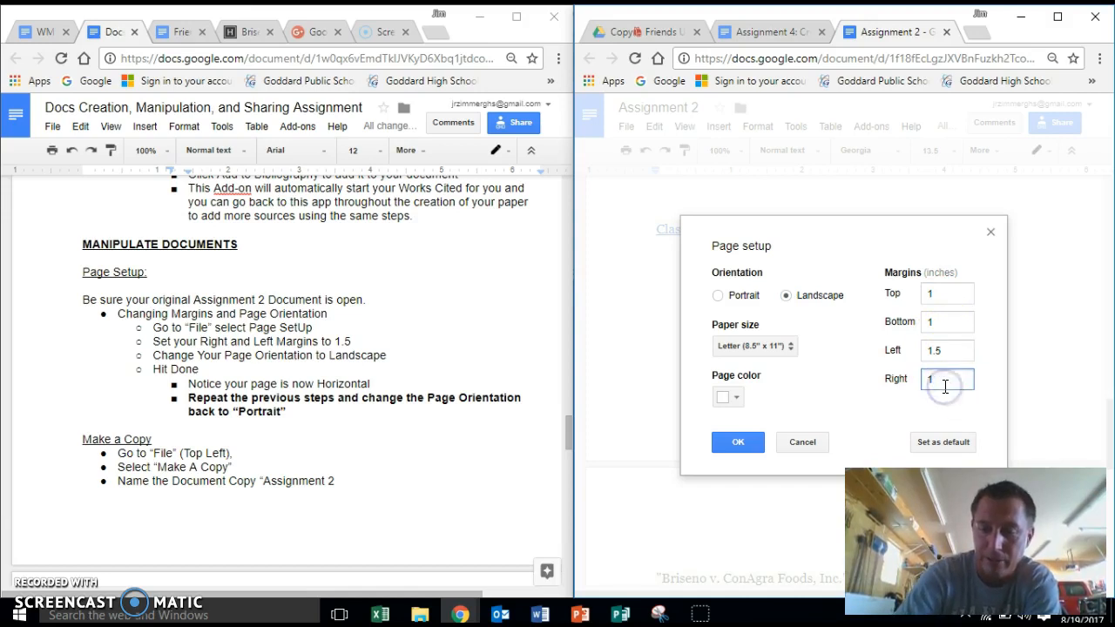
pyautogui.write('.5')
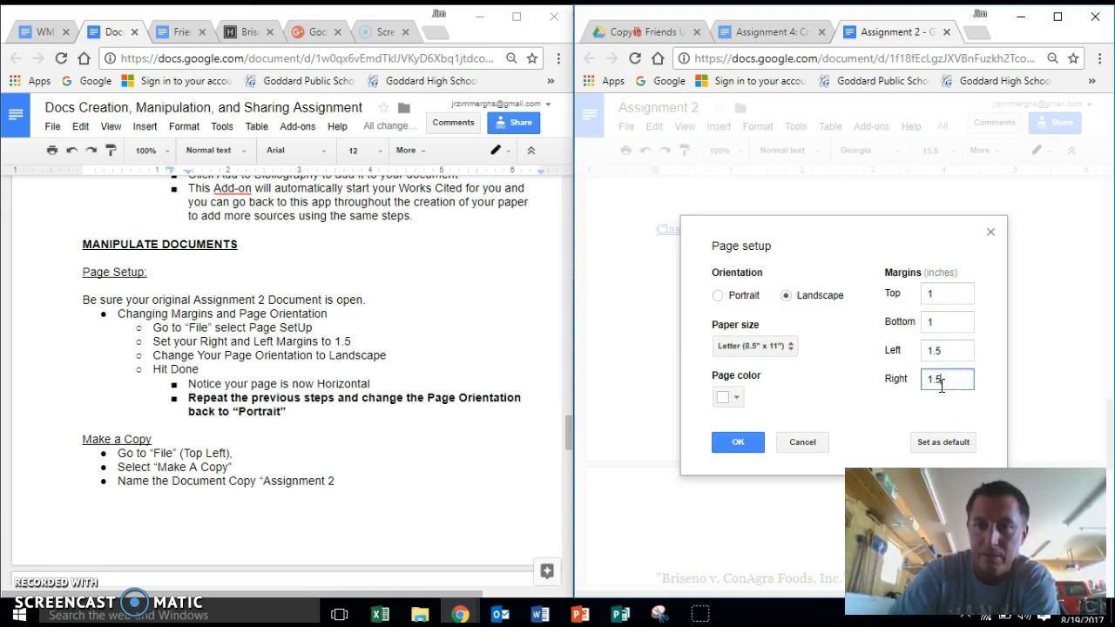
pyautogui.click(742, 444)
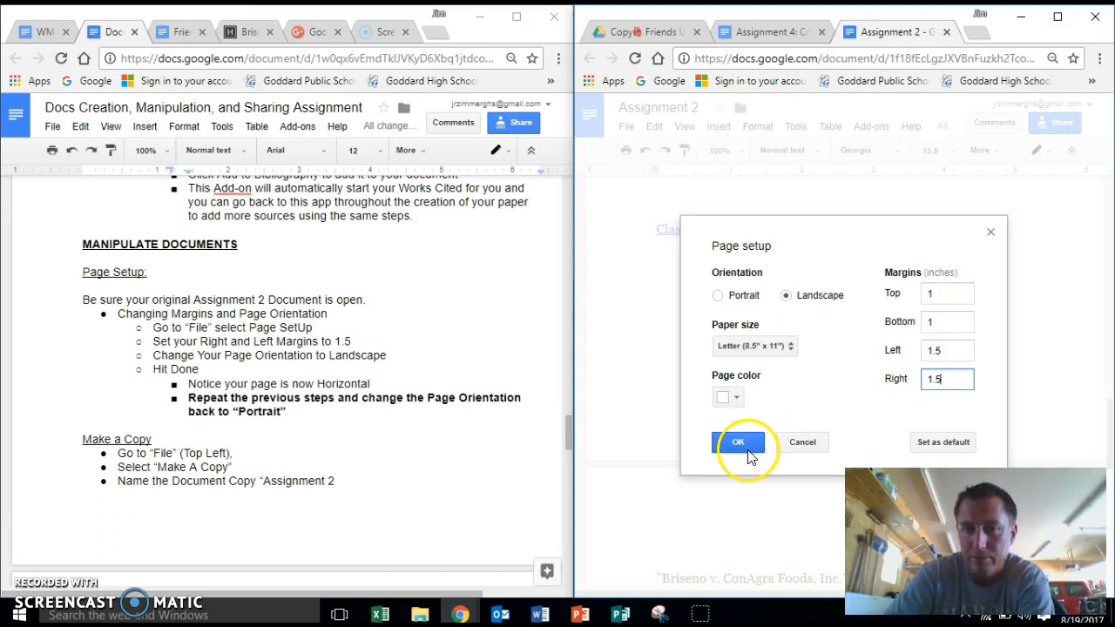
# Enlarge the Assignment 2 window and review the document's page layout down to the Works Cited page.
pyautogui.scroll(-5, 747, 446)
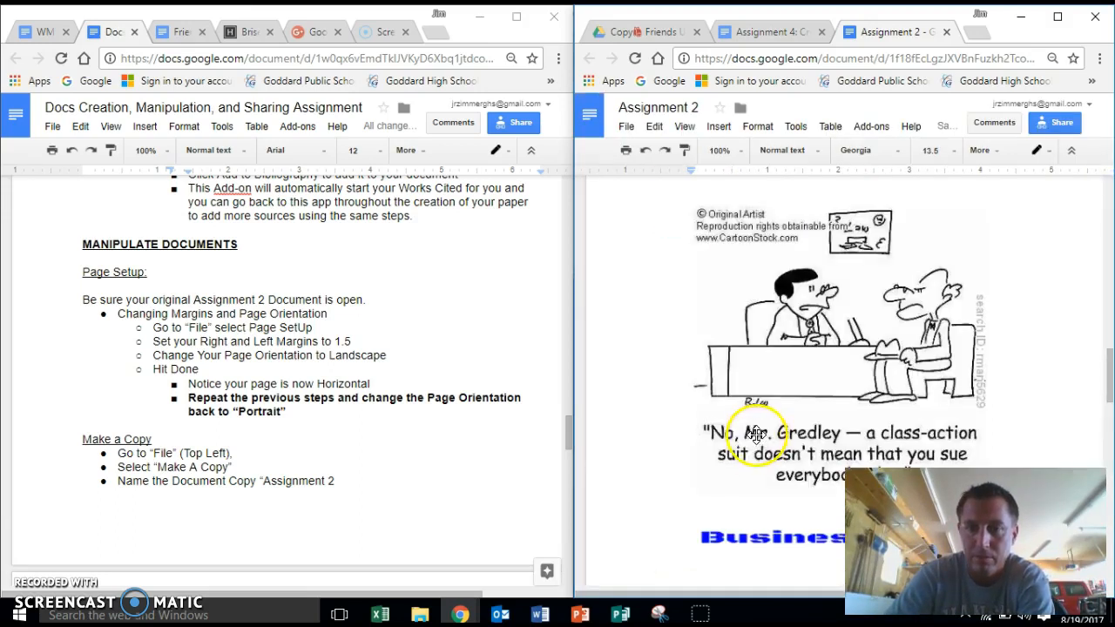
pyautogui.click(1057, 18)
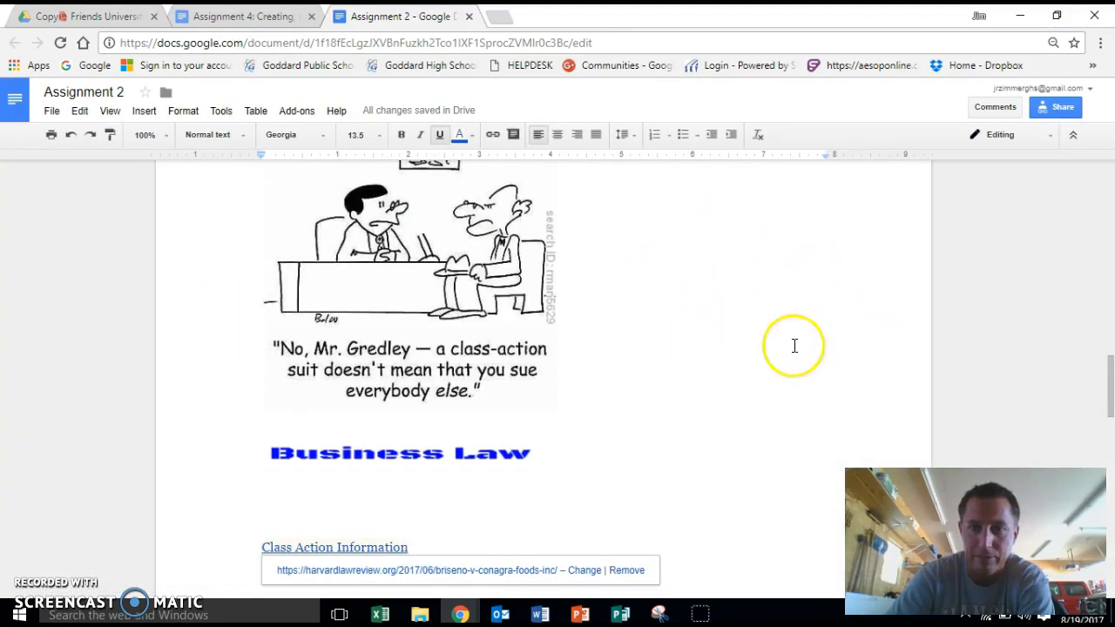
pyautogui.scroll(-10, 688, 391)
pyautogui.scroll(5, 695, 386)
pyautogui.scroll(-5, 695, 386)
pyautogui.scroll(-6, 696, 386)
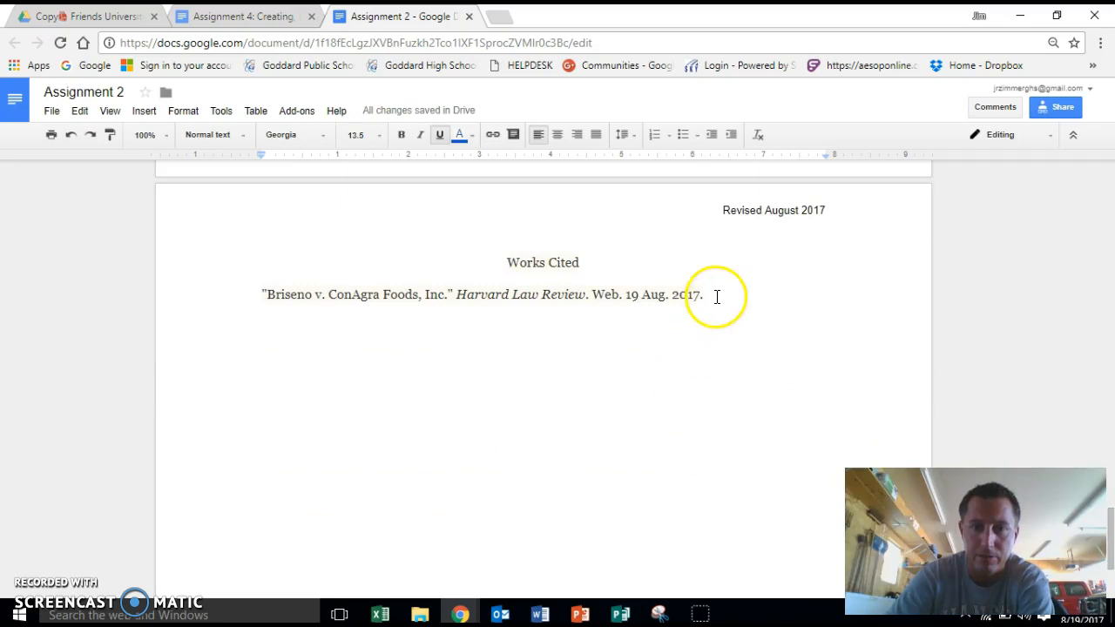
# Change Assignment 2's page orientation back to Portrait, keeping the 1.5-inch left and right margins.
pyautogui.scroll(10, 685, 302)
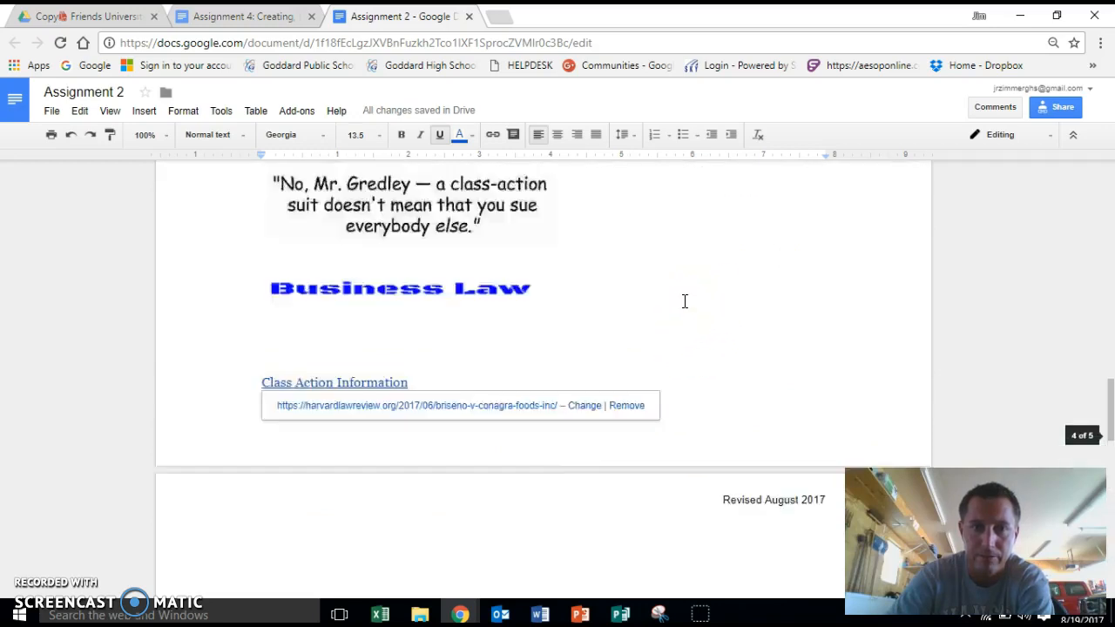
pyautogui.scroll(10, 685, 301)
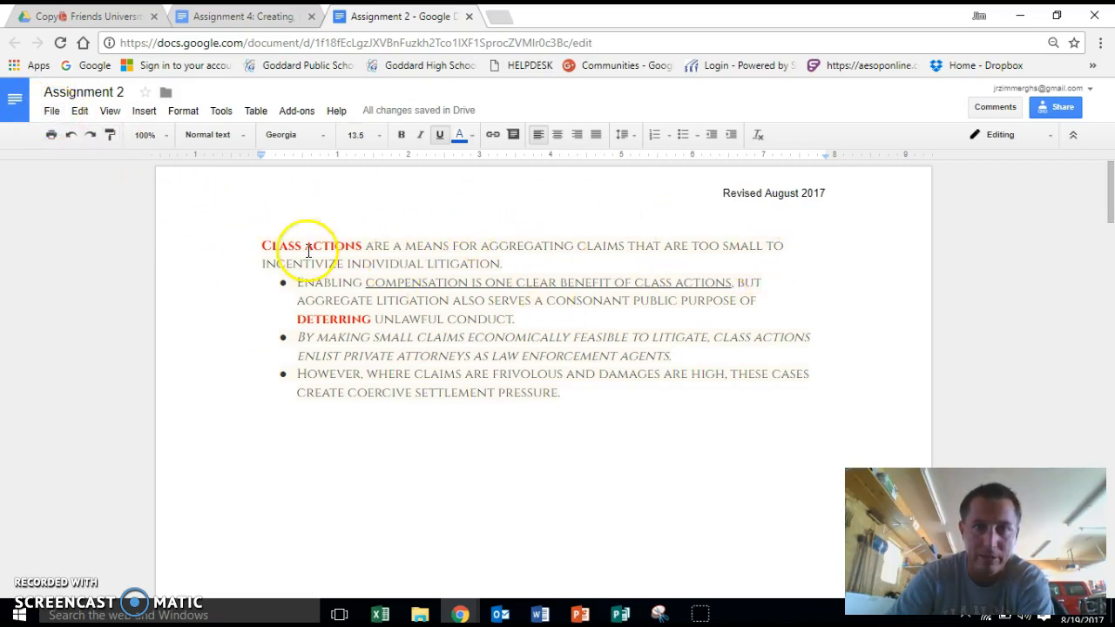
pyautogui.click(51, 112)
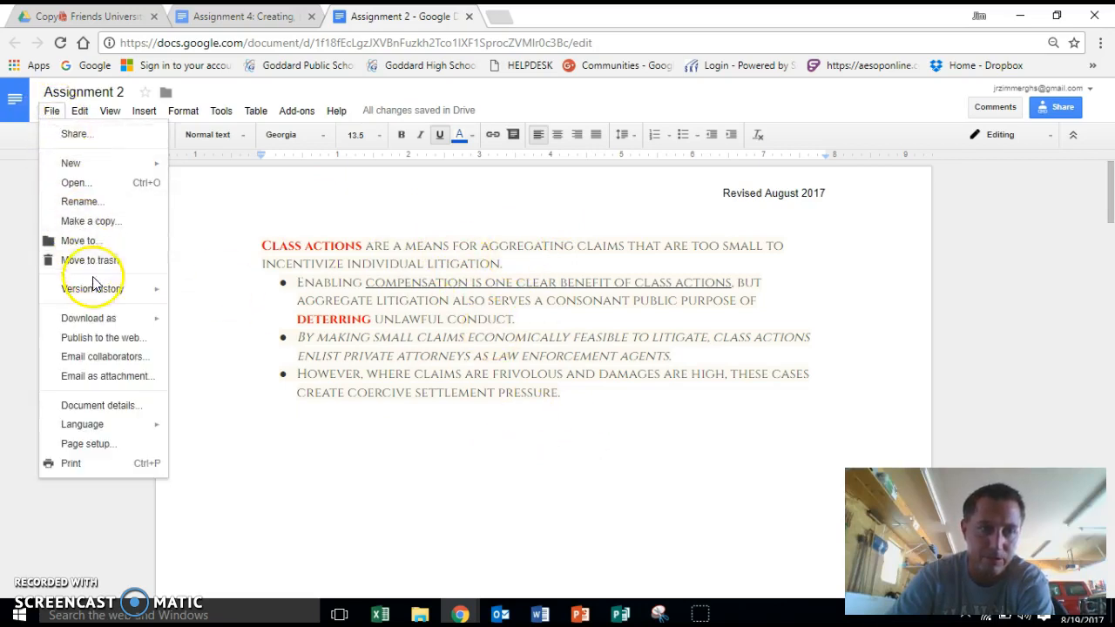
pyautogui.click(95, 444)
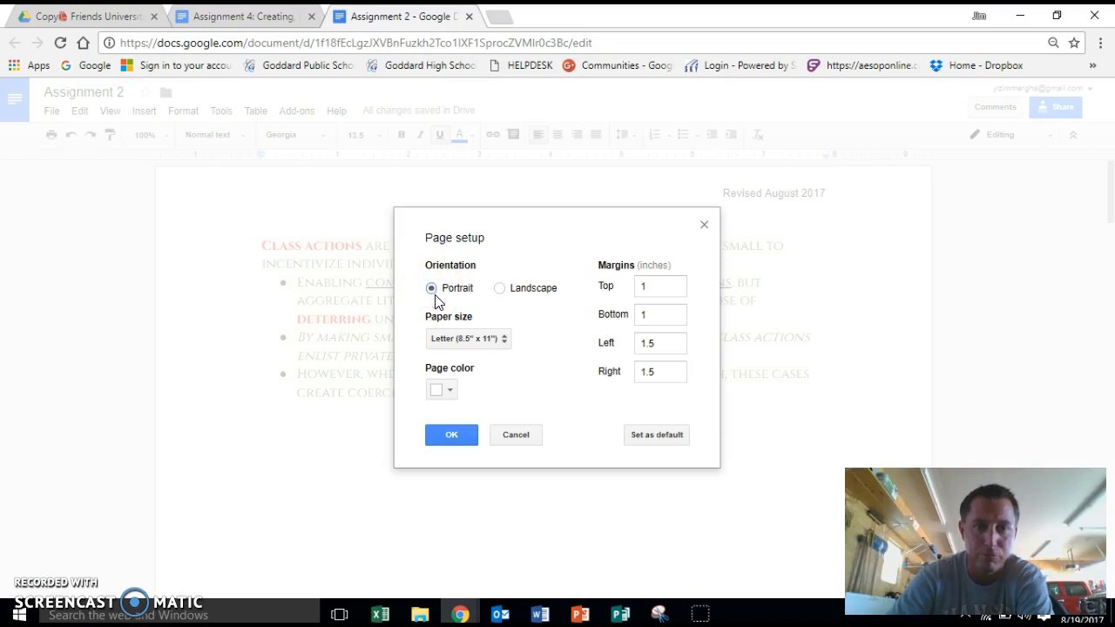
pyautogui.click(451, 440)
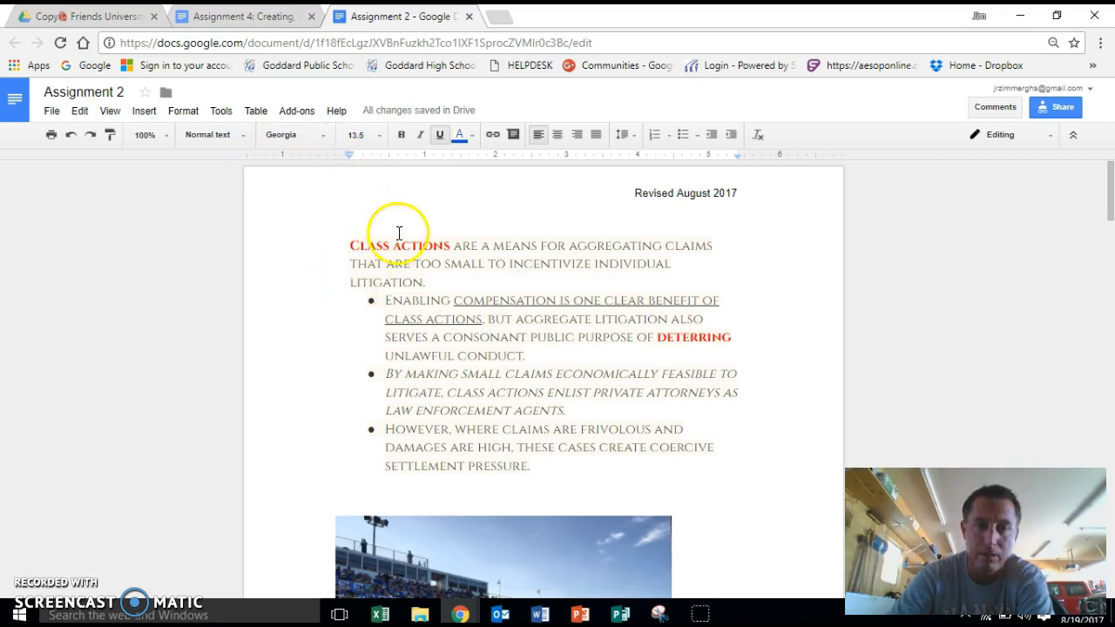
# Place the Assignment 2 window beside the assignment instructions and bring up the Make a Copy section.
pyautogui.doubleClick(557, 19)
pyautogui.press('super+Right')
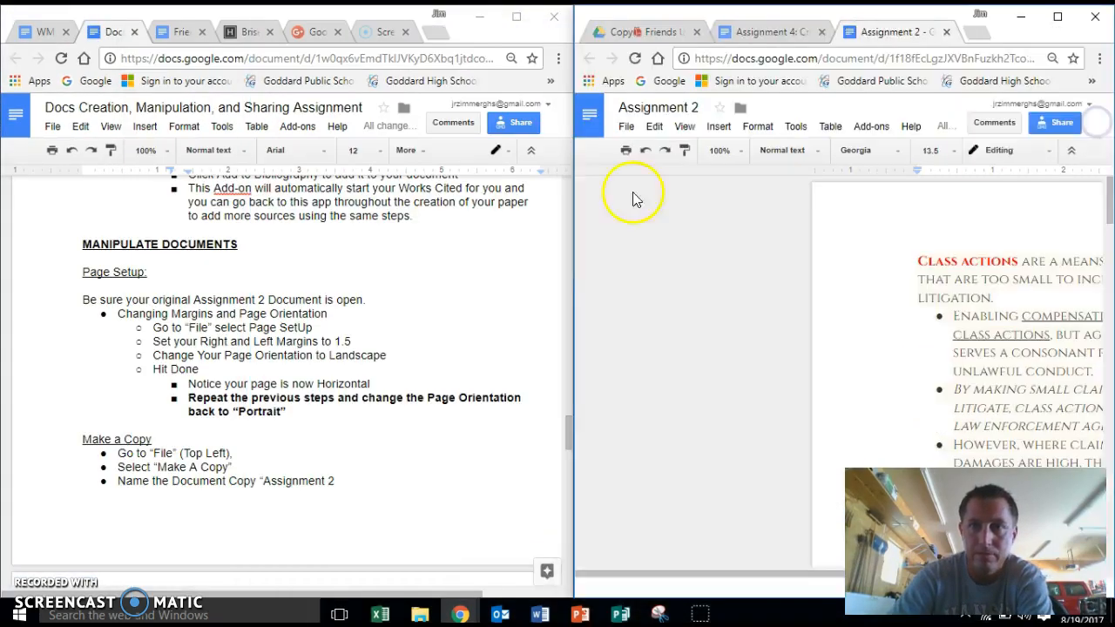
pyautogui.scroll(-2, 181, 357)
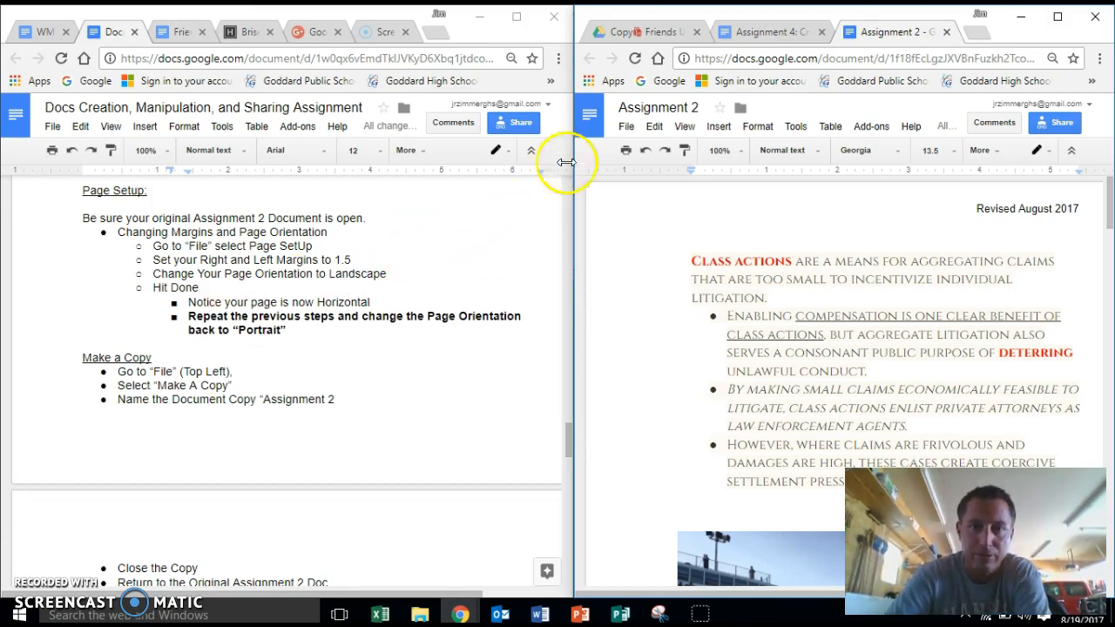
# Make a copy of Assignment 2 named "Copy of Assignment 2" in the Copy Friends University Documents folder.
pyautogui.click(626, 128)
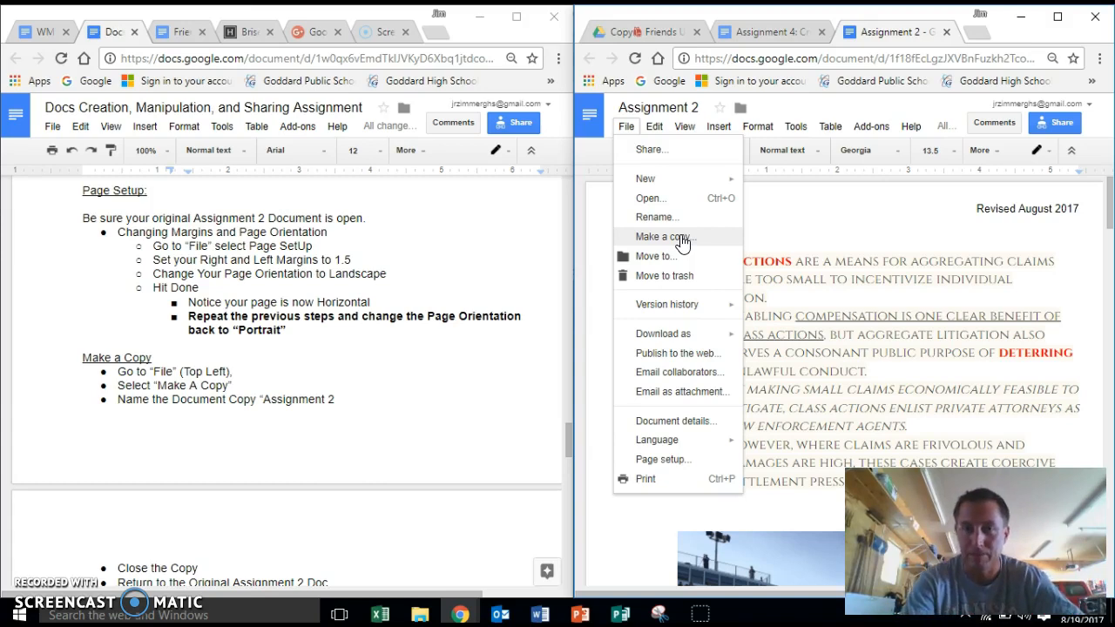
pyautogui.click(680, 237)
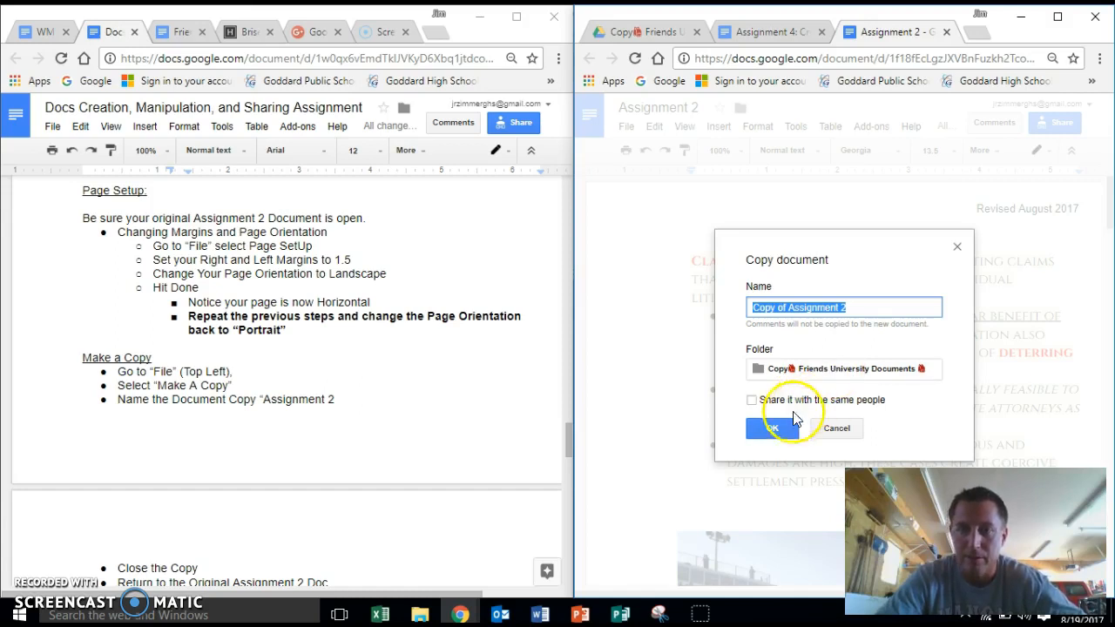
pyautogui.click(771, 429)
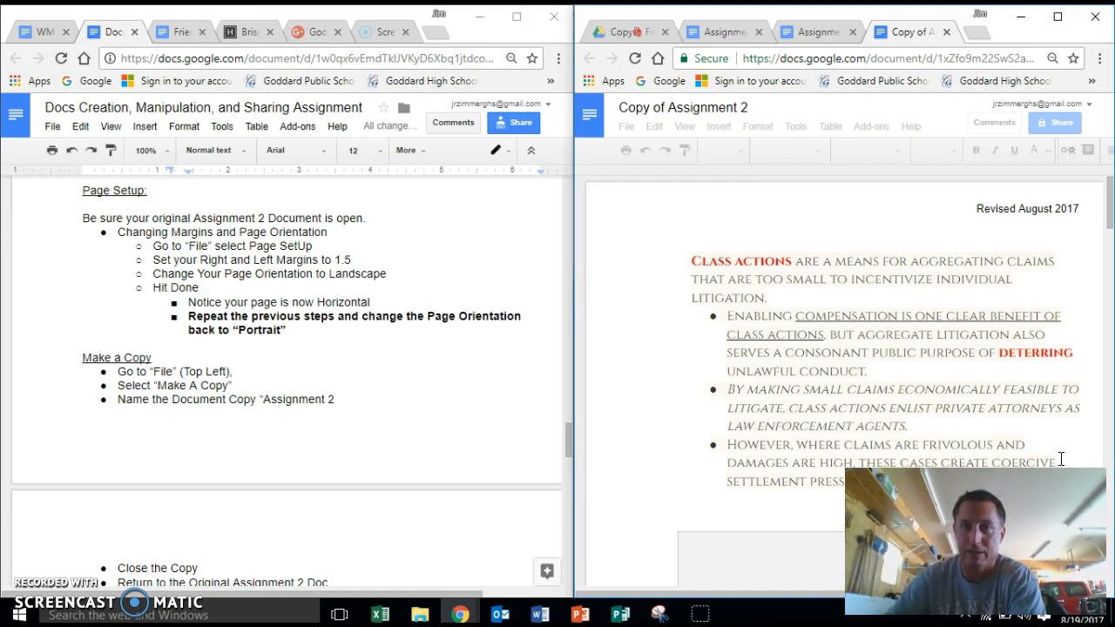
pyautogui.click(928, 315)
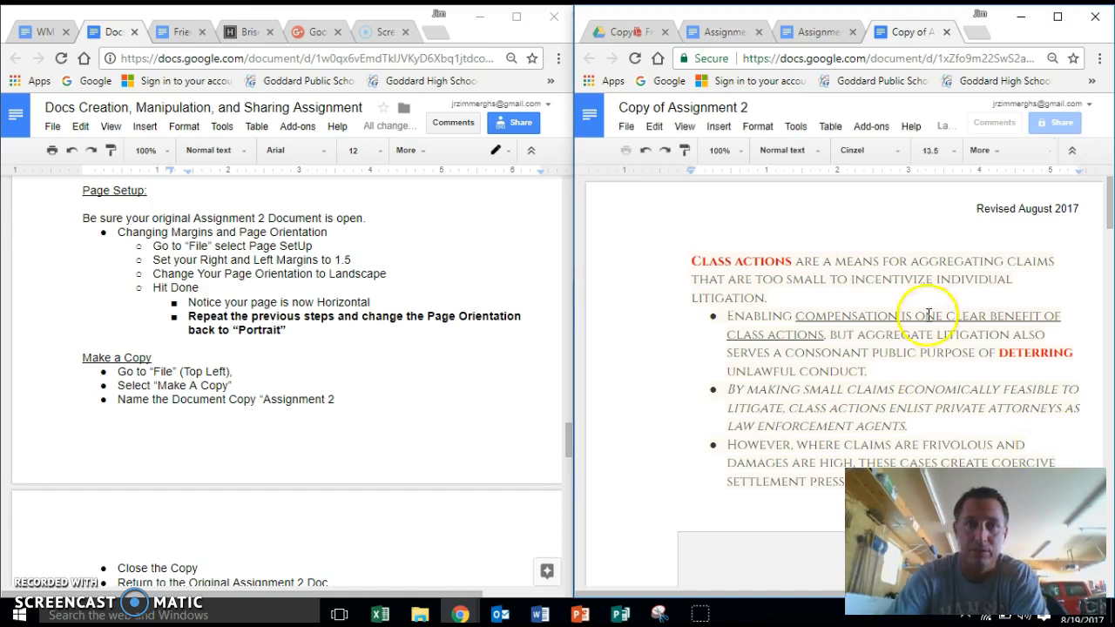
# Check the Friends University Documents folder in Drive, and move Copy of Assignment 2 to My Drive.
pyautogui.click(628, 34)
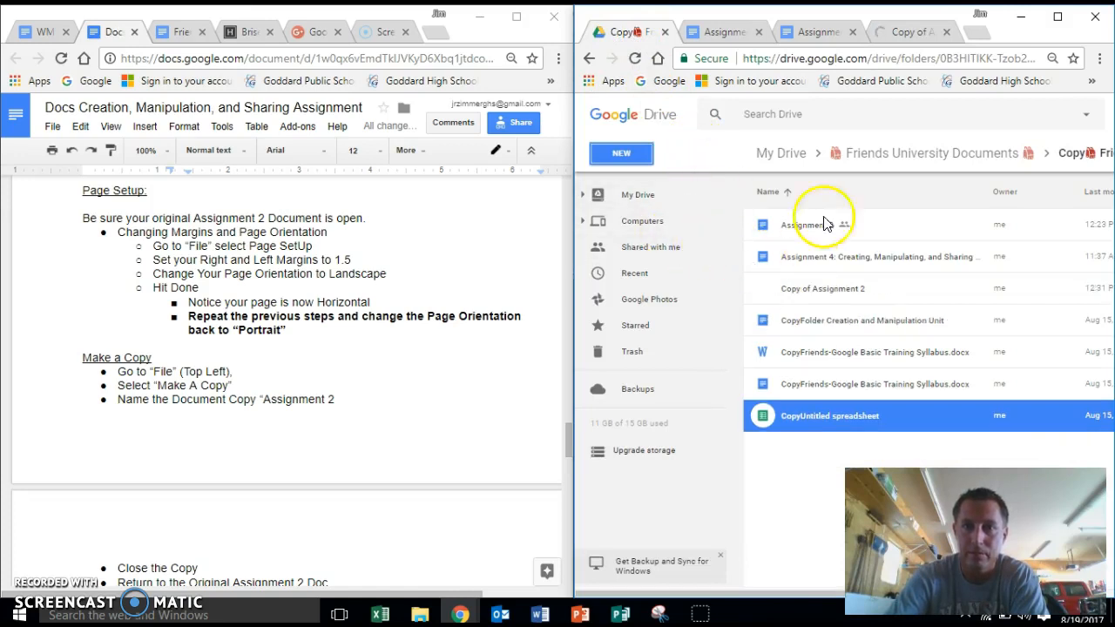
pyautogui.click(886, 155)
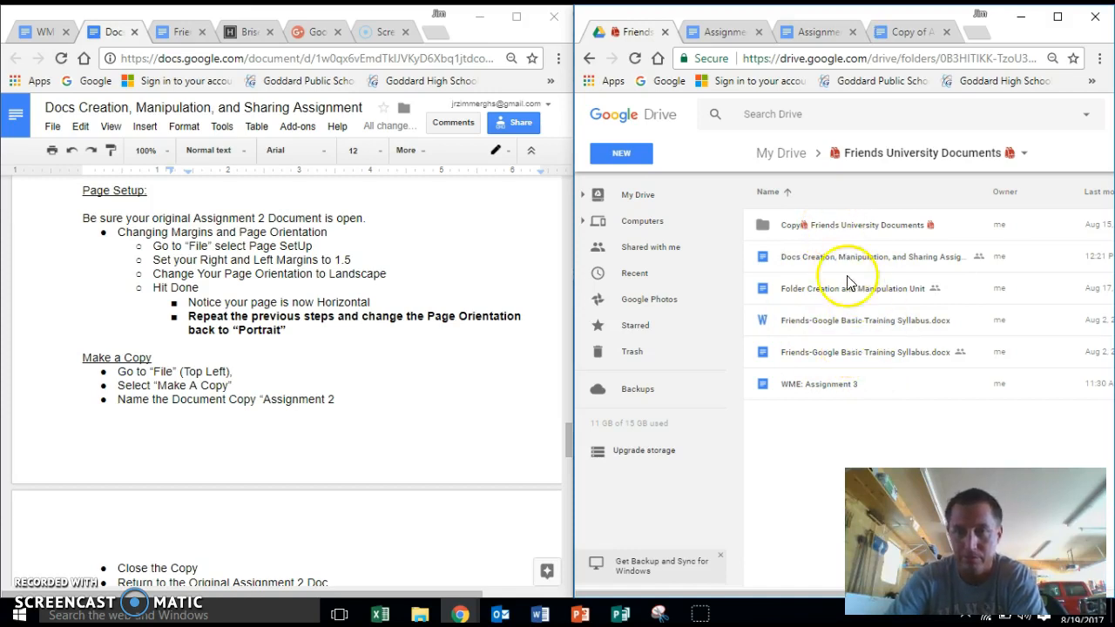
pyautogui.click(909, 35)
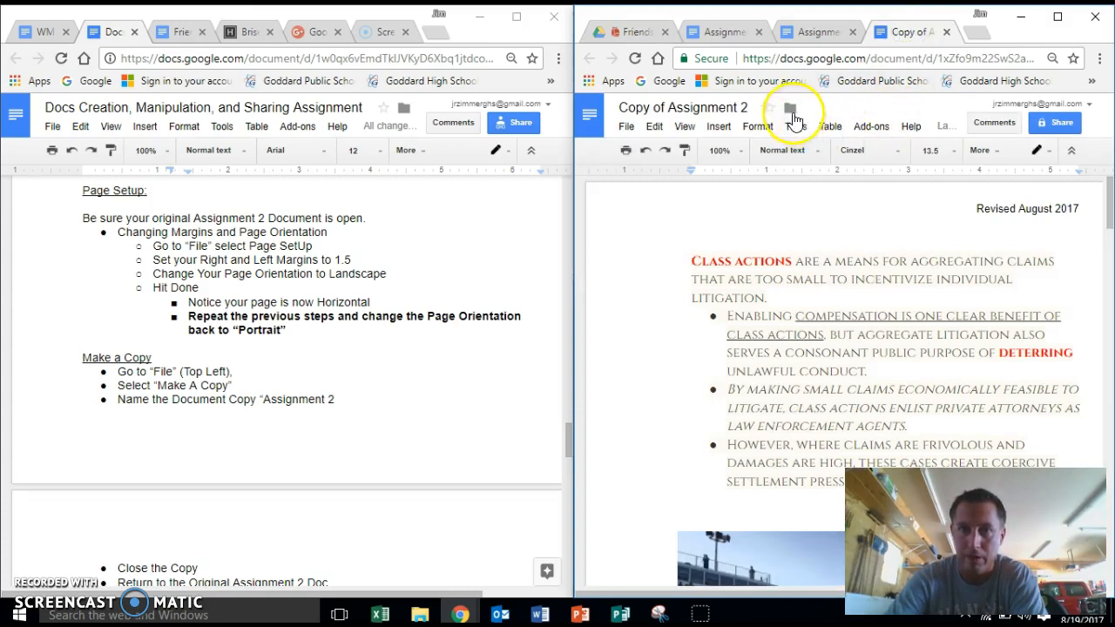
pyautogui.click(791, 111)
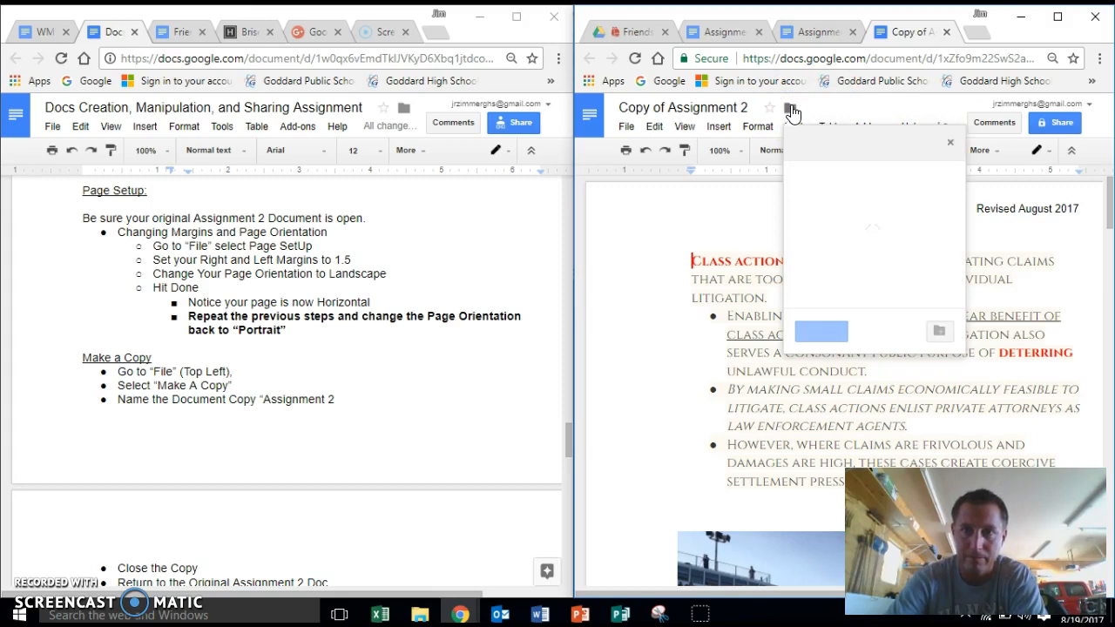
pyautogui.click(852, 159)
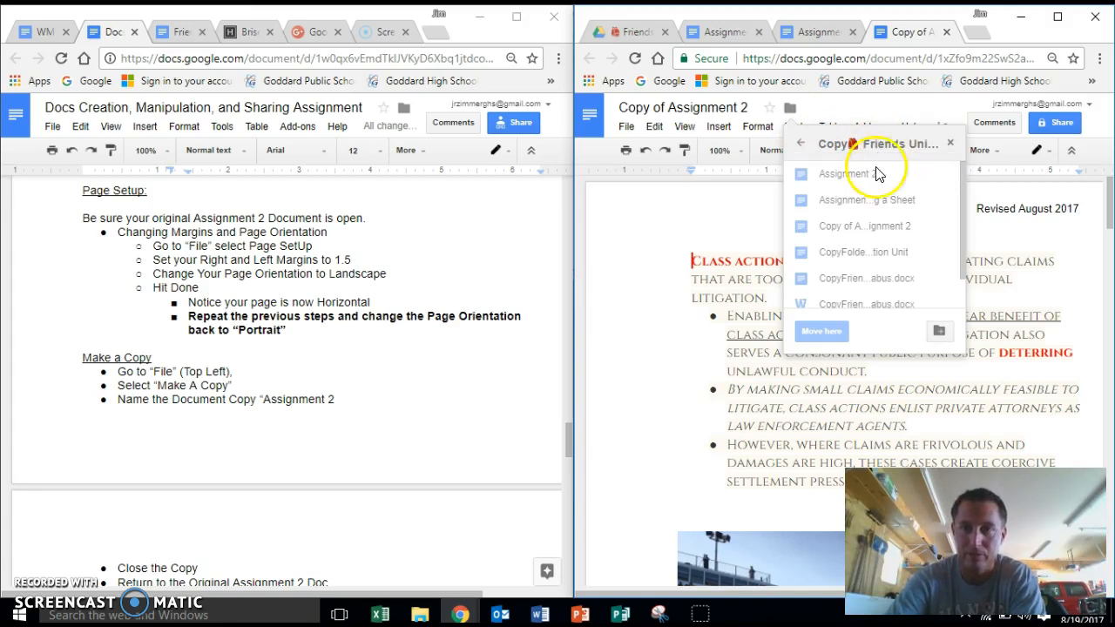
pyautogui.click(801, 147)
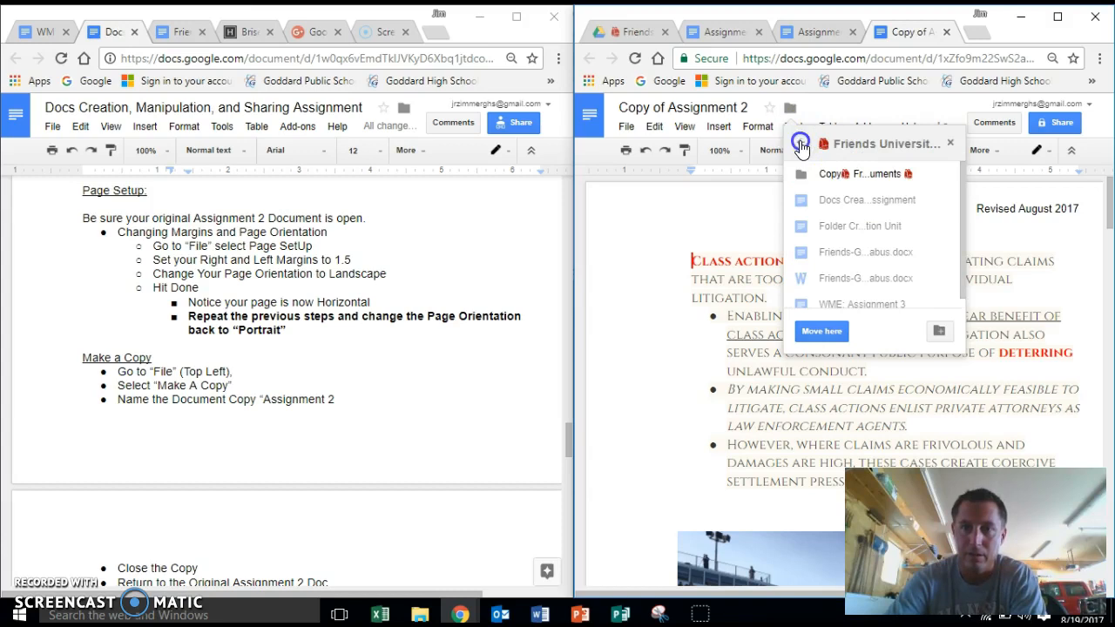
pyautogui.click(801, 146)
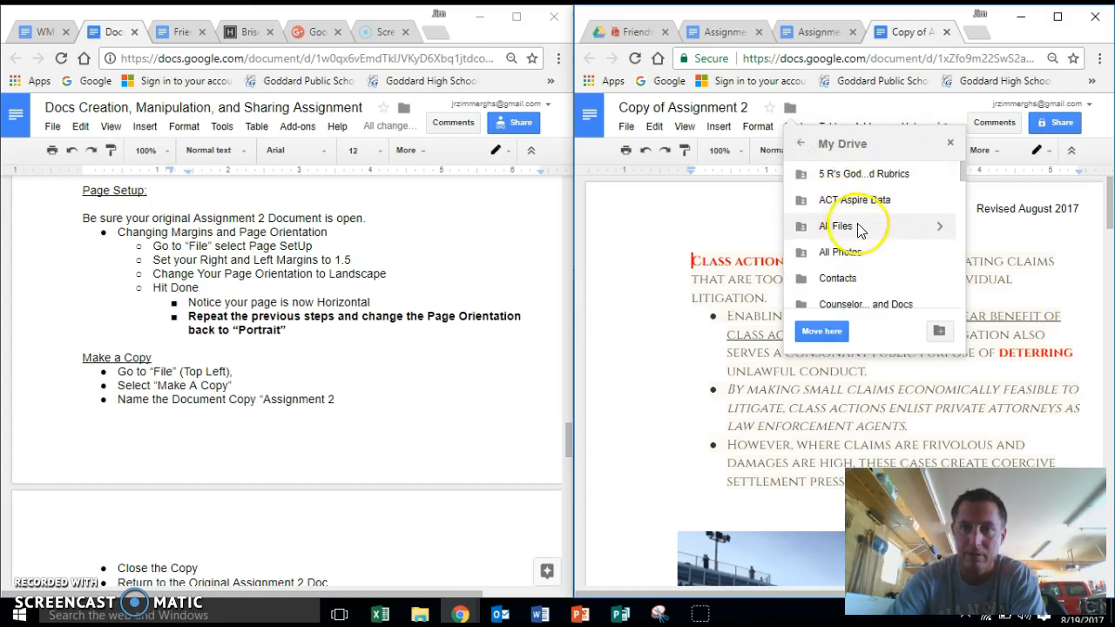
pyautogui.scroll(-8, 858, 228)
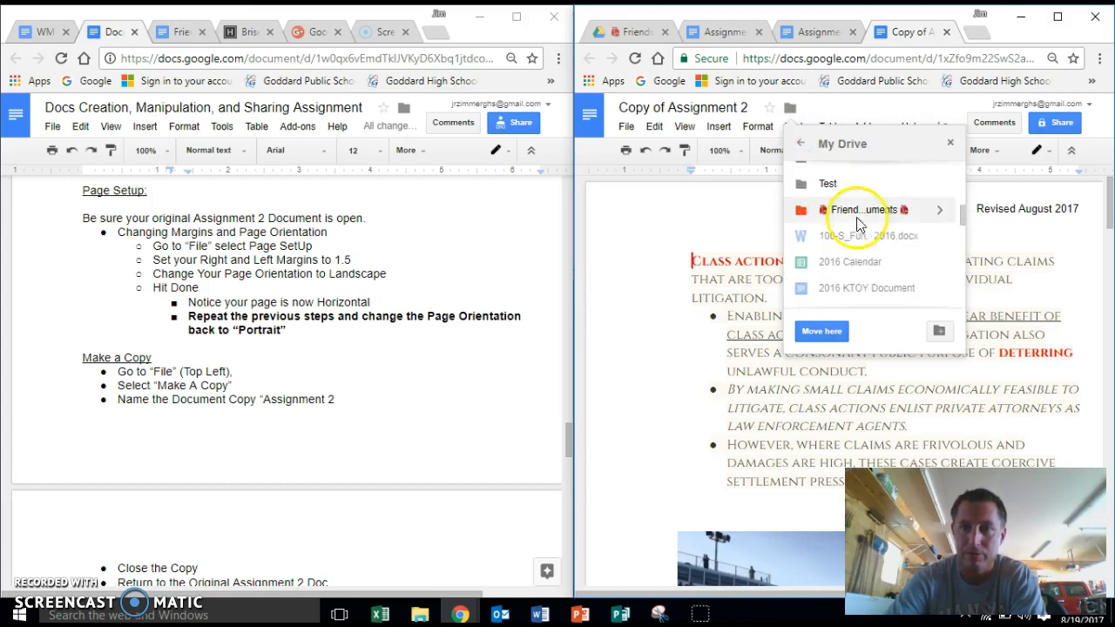
pyautogui.click(822, 328)
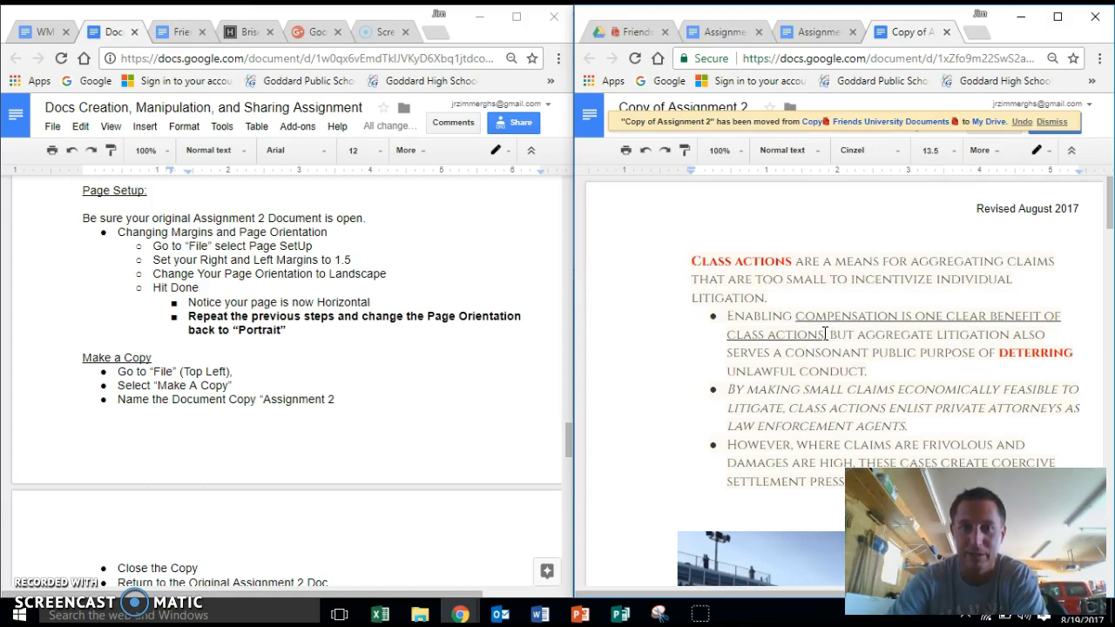
# Reload the Friends University Documents folder in Drive and read the Download as and Upload to Folder instructions.
pyautogui.click(639, 30)
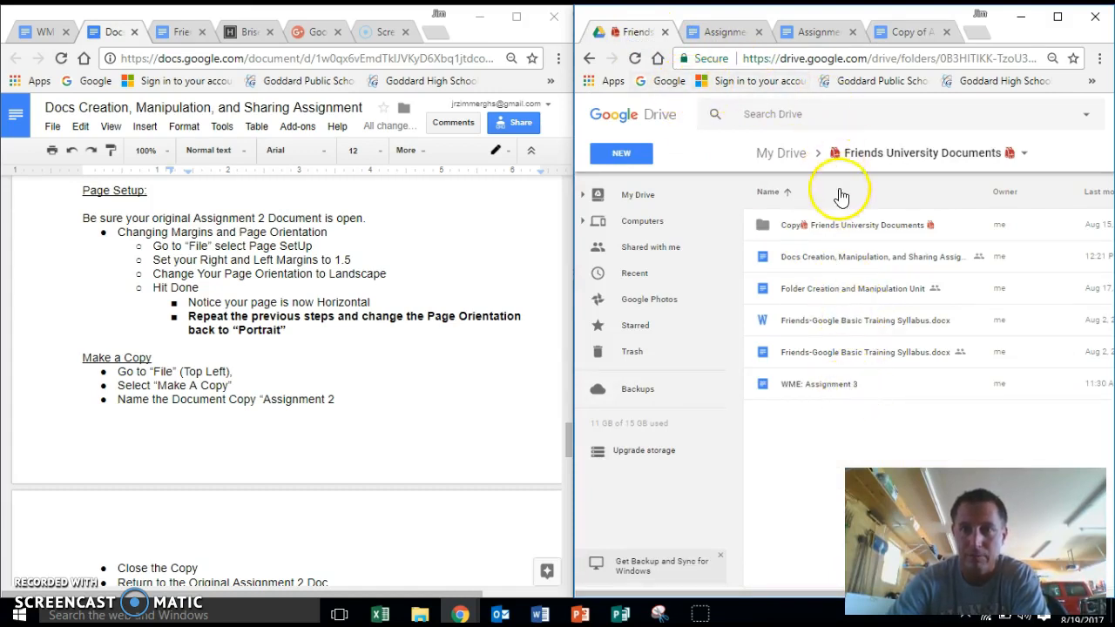
pyautogui.click(635, 58)
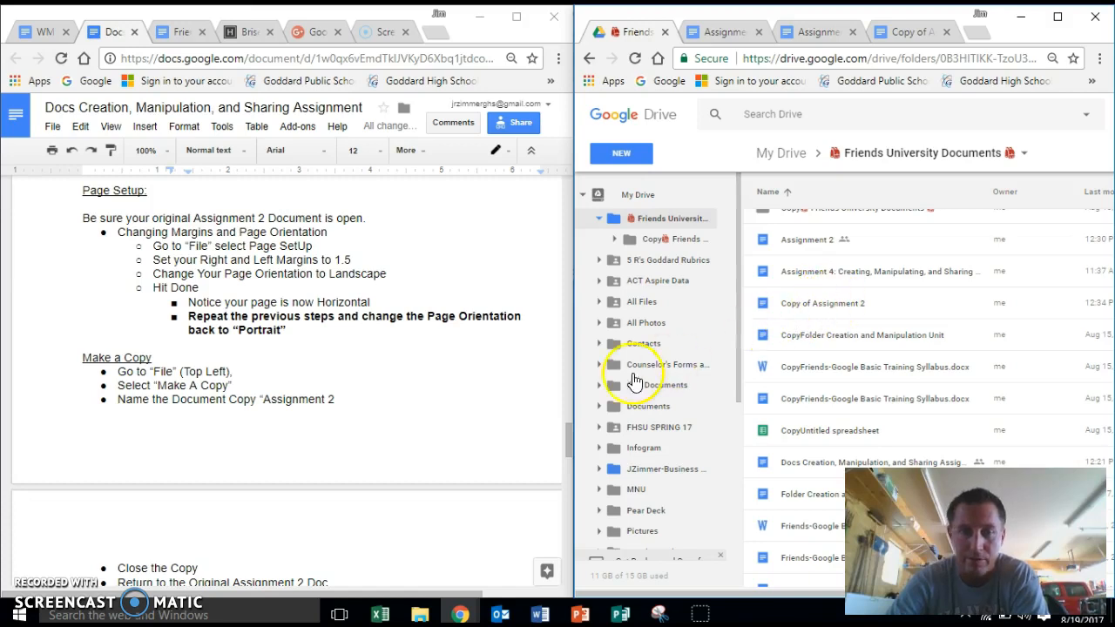
pyautogui.scroll(-5, 378, 412)
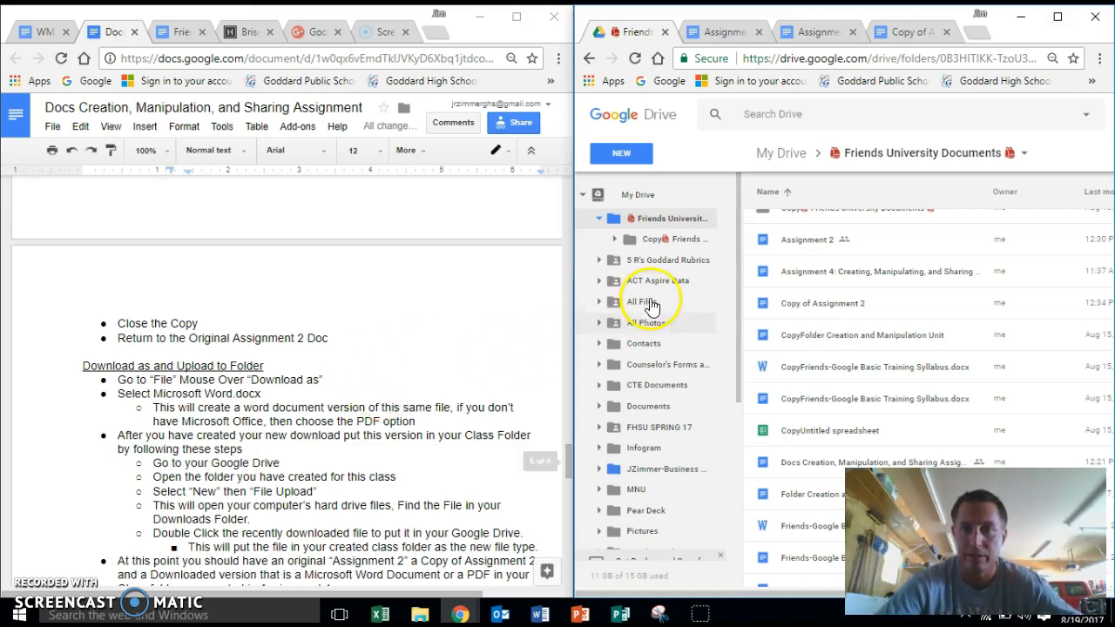
# Return to the original Assignment 2 document and download it as a PDF Document (.pdf).
pyautogui.click(723, 32)
pyautogui.click(809, 34)
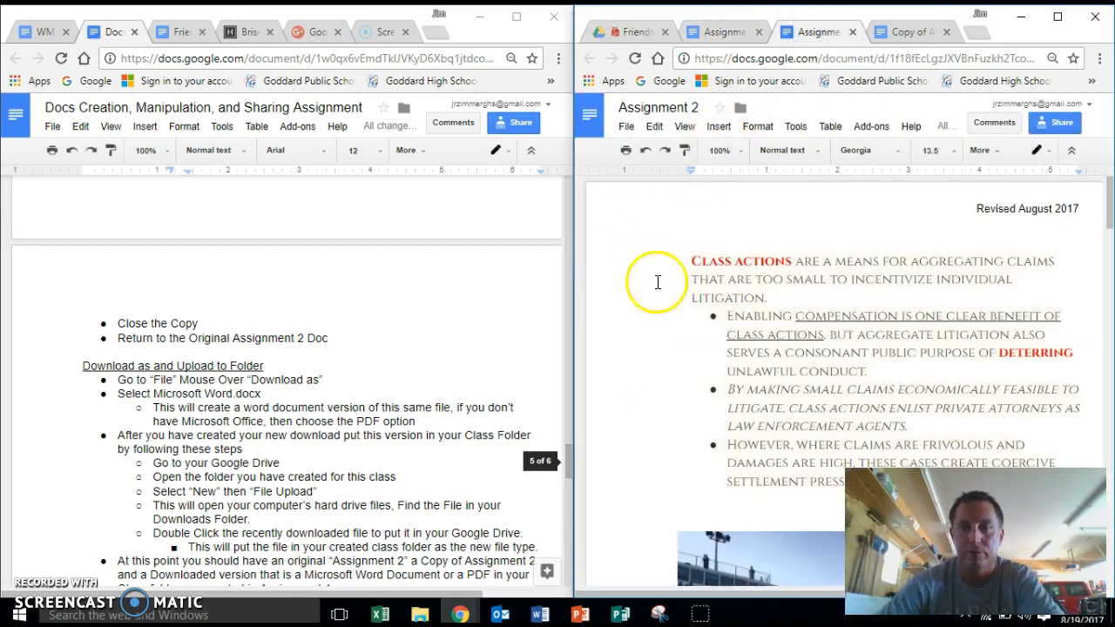
pyautogui.click(626, 126)
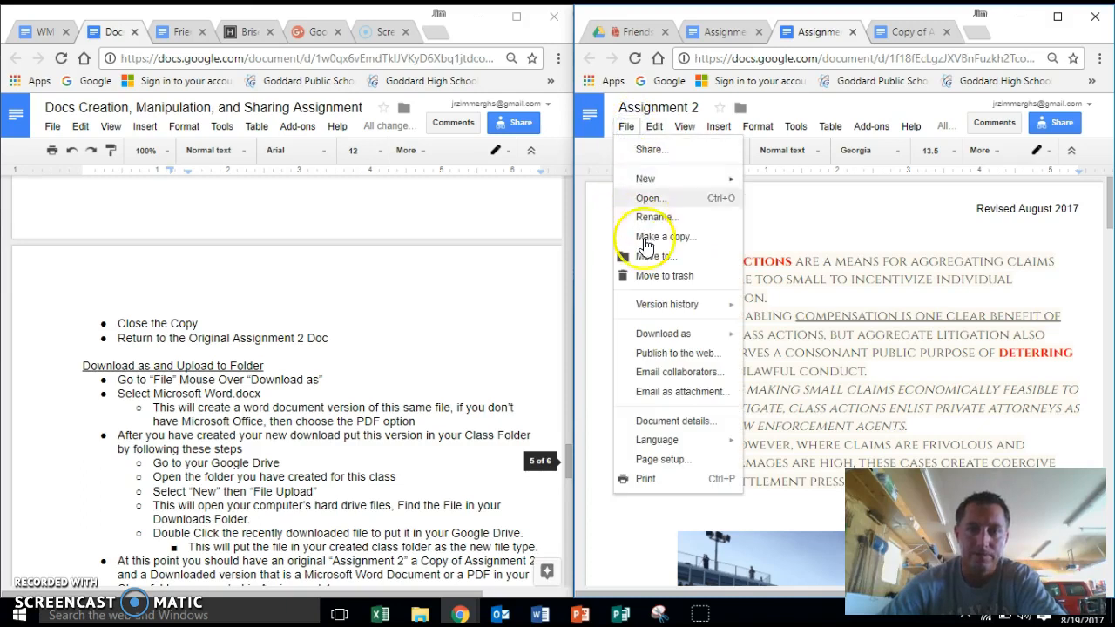
pyautogui.moveTo(672, 344)
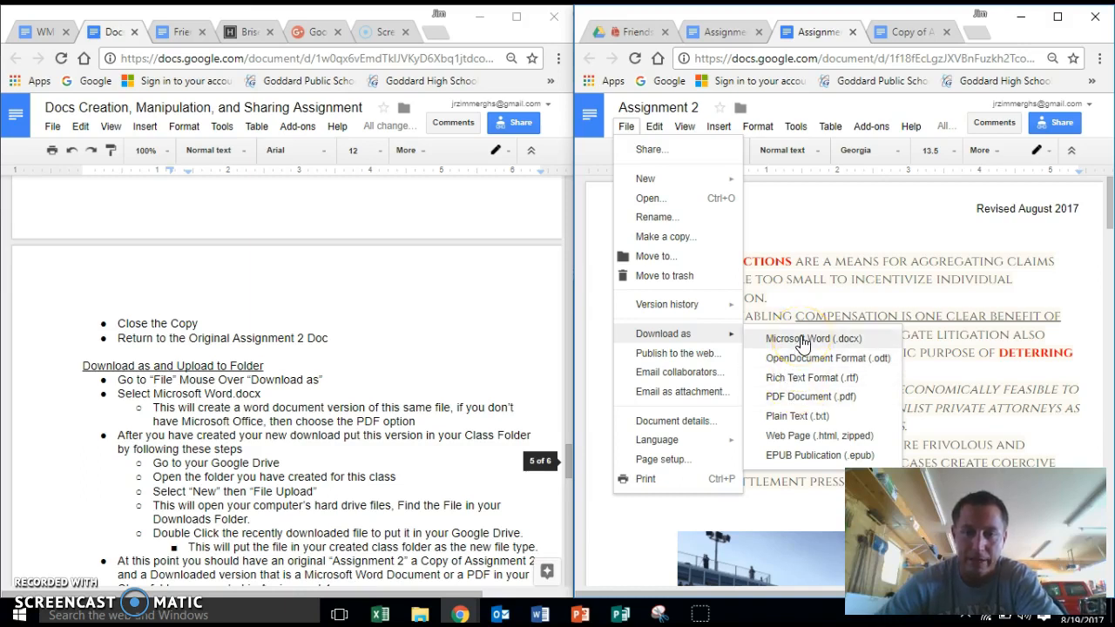
pyautogui.click(798, 399)
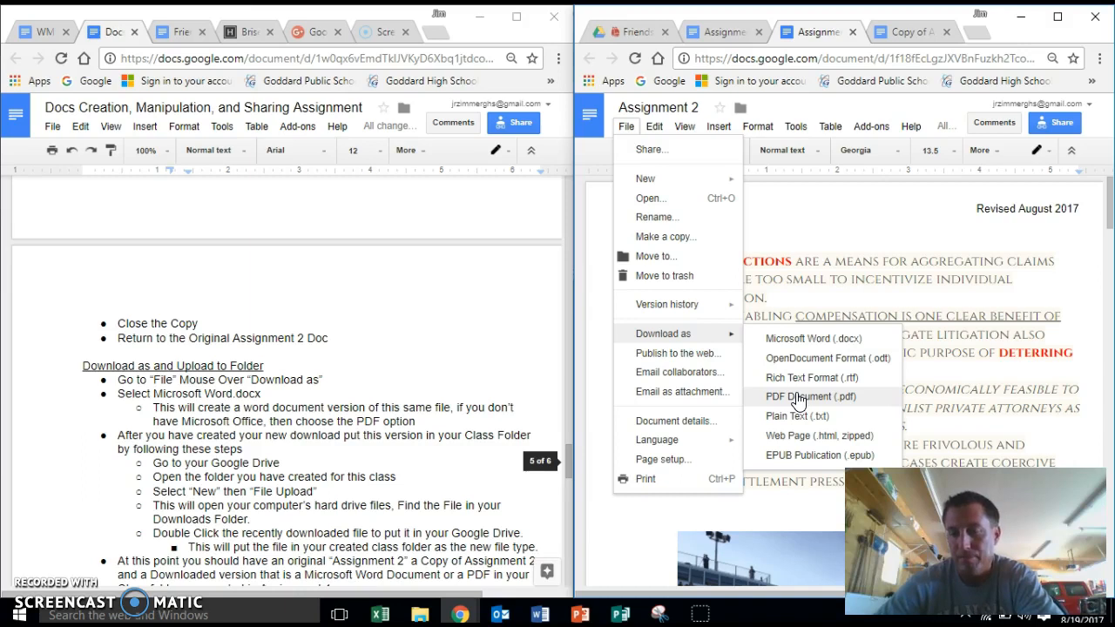
pyautogui.click(793, 388)
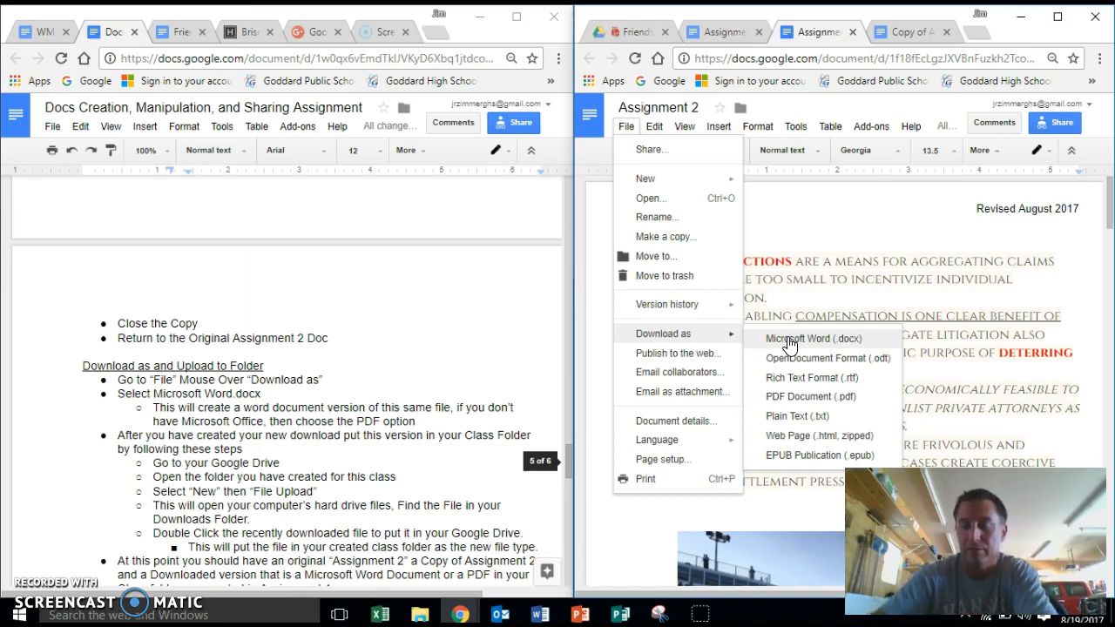
pyautogui.click(798, 398)
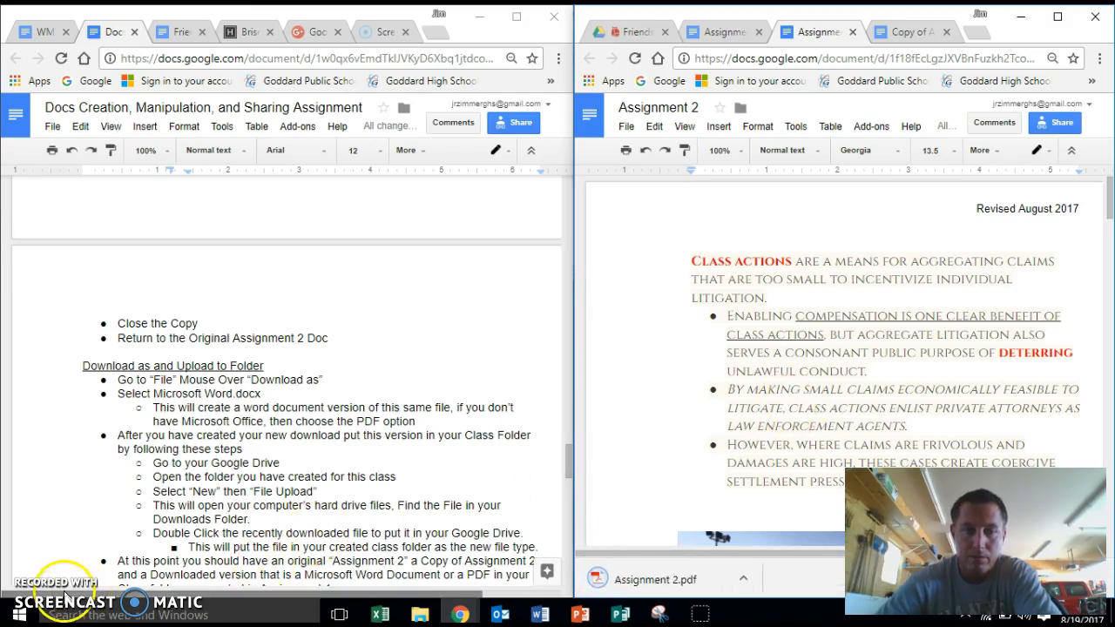
# Upload the Assignment 2 PDF from the Downloads folder to the Friends University Documents folder in Drive.
pyautogui.scroll(-1, 261, 392)
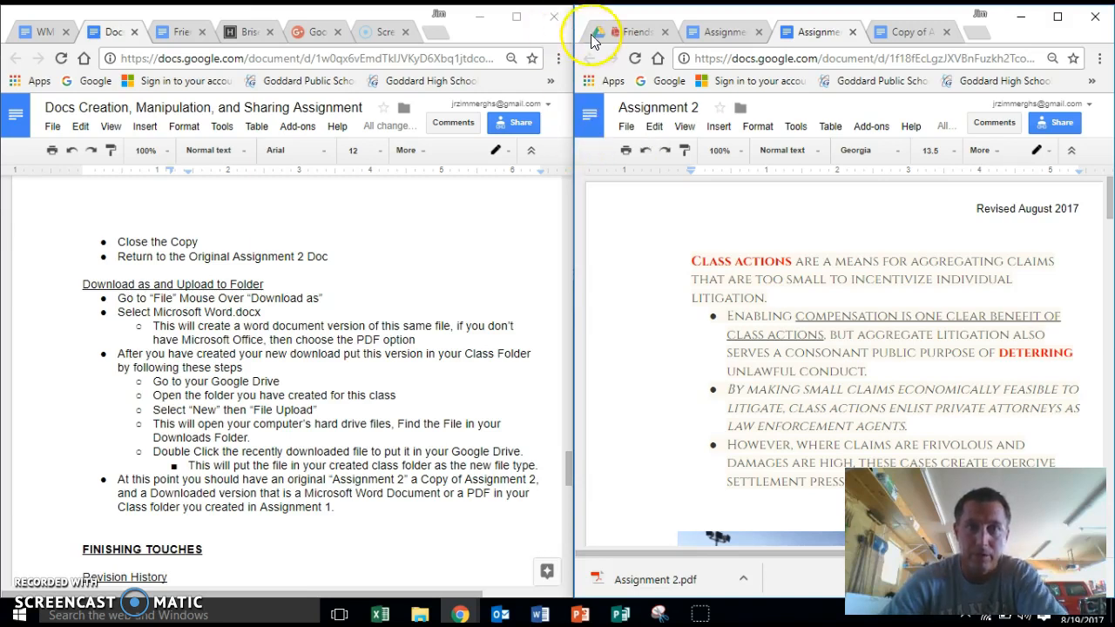
pyautogui.click(627, 33)
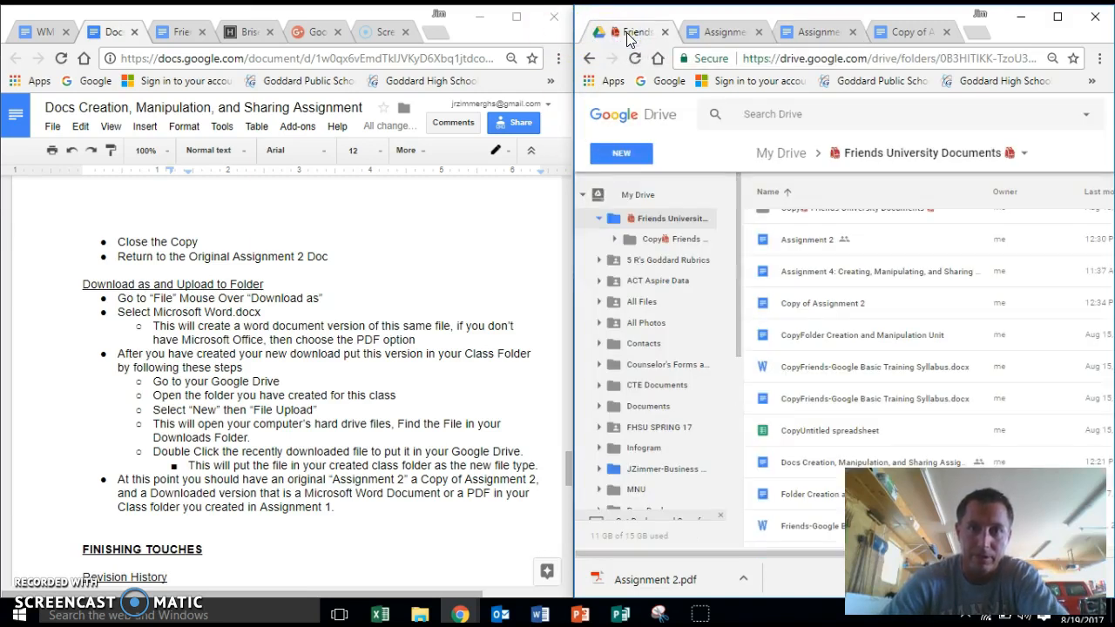
pyautogui.click(624, 155)
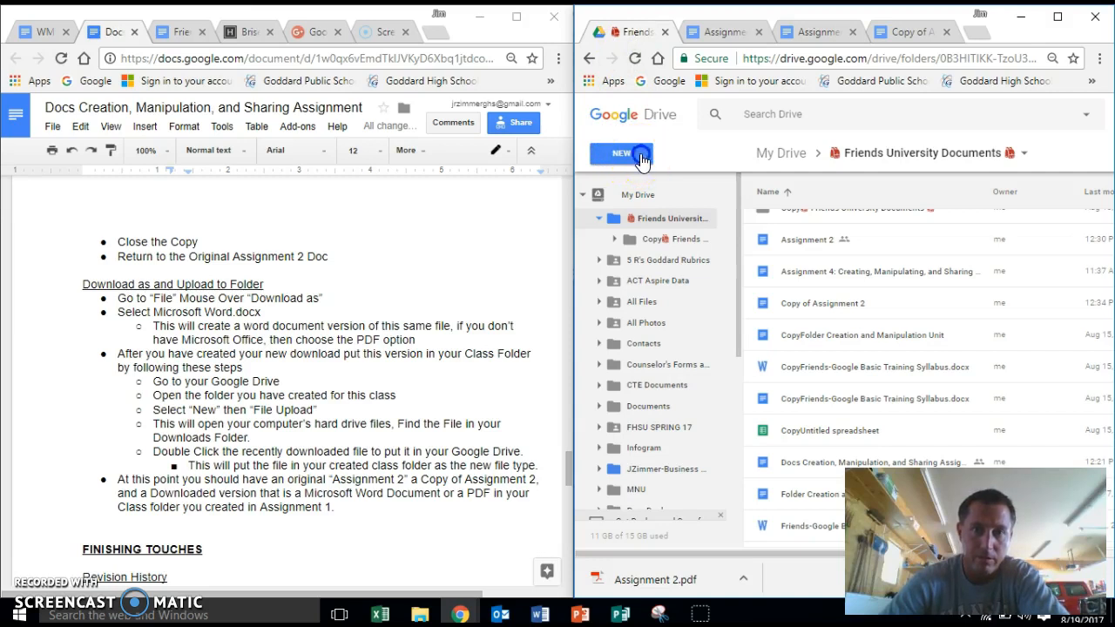
pyautogui.click(649, 196)
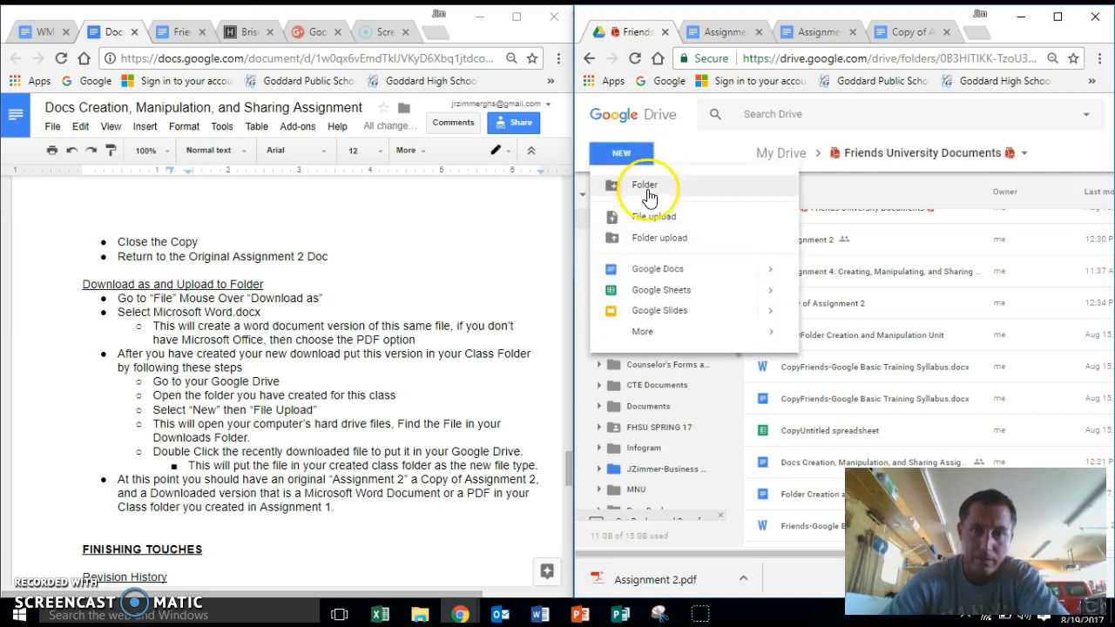
pyautogui.click(654, 225)
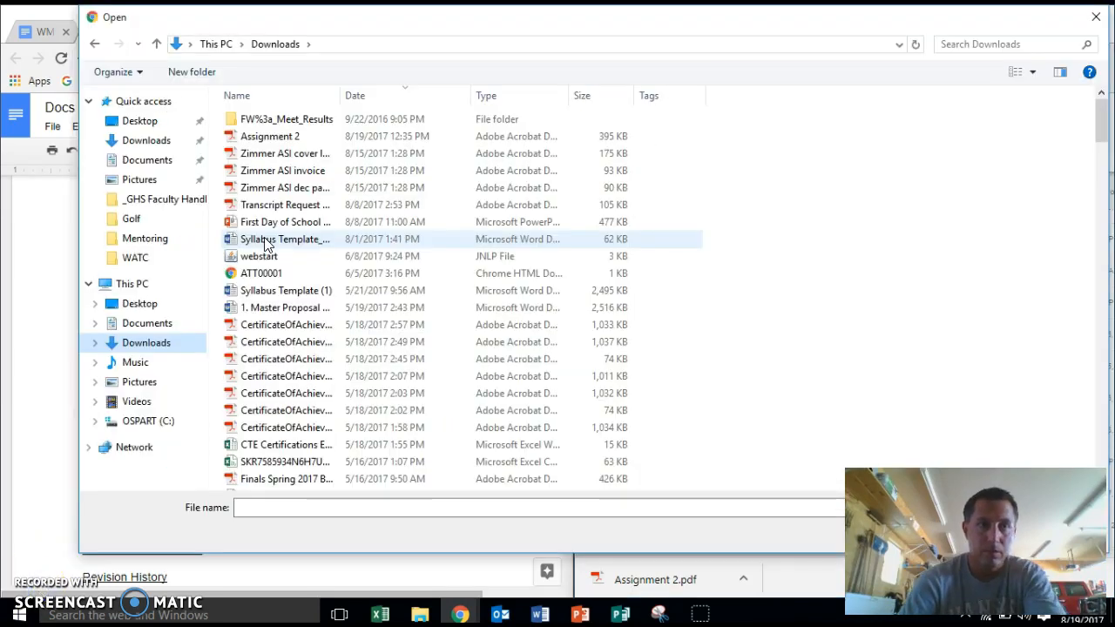
pyautogui.click(157, 349)
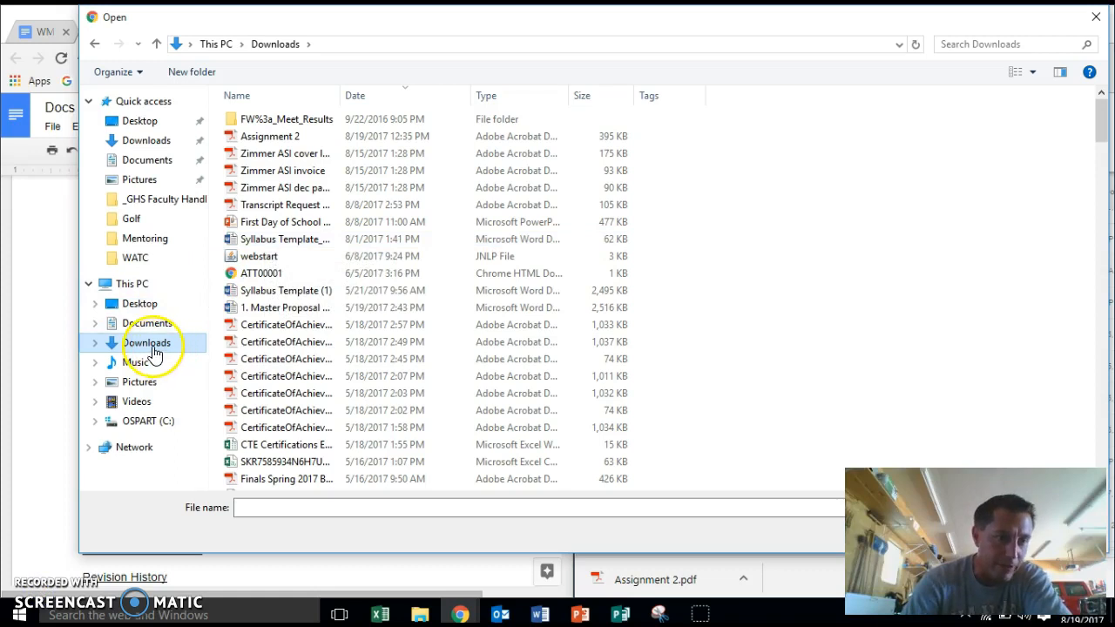
pyautogui.doubleClick(272, 138)
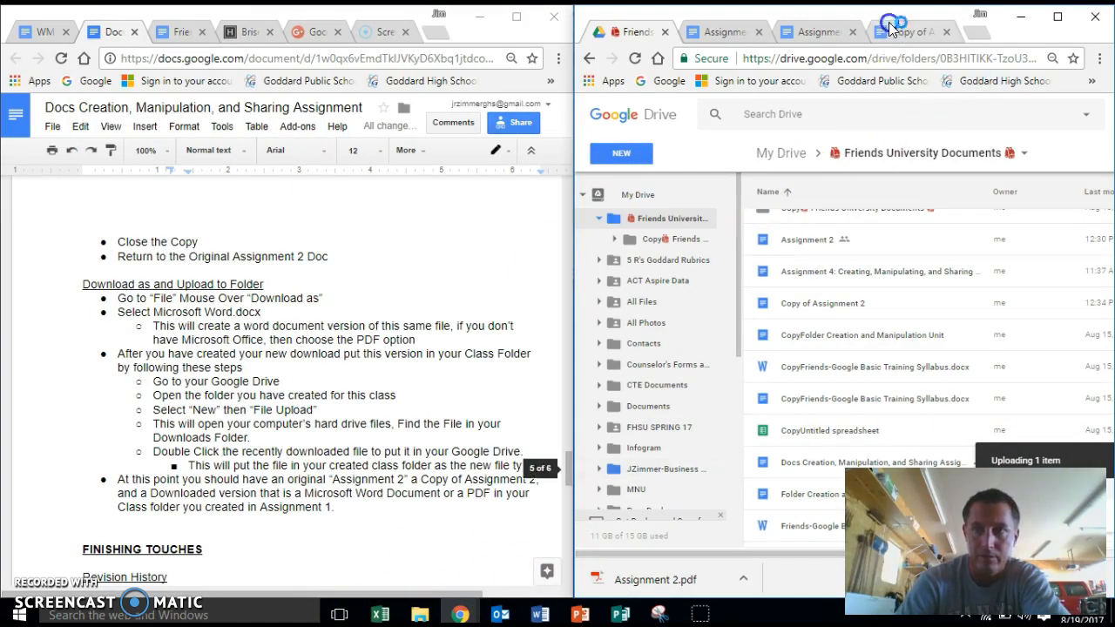
# Enlarge the Drive window to check the uploaded Assignment 2.pdf and its file options, and restore the side-by-side layout.
pyautogui.moveTo(894, 16); pyautogui.dragTo(402, 1)
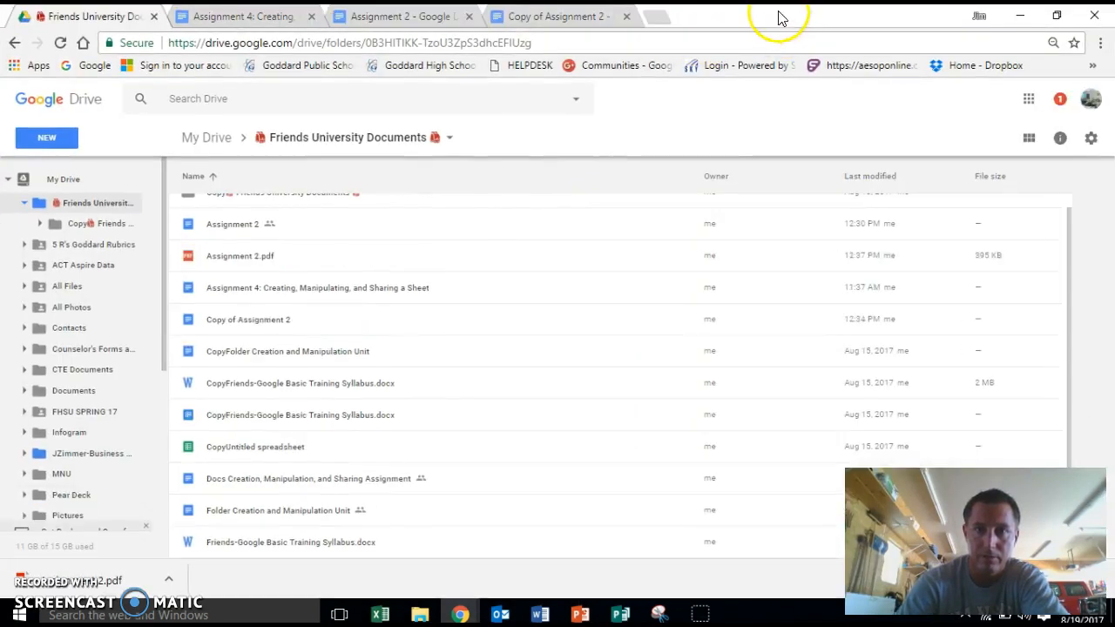
pyautogui.moveTo(781, 17); pyautogui.dragTo(328, 54)
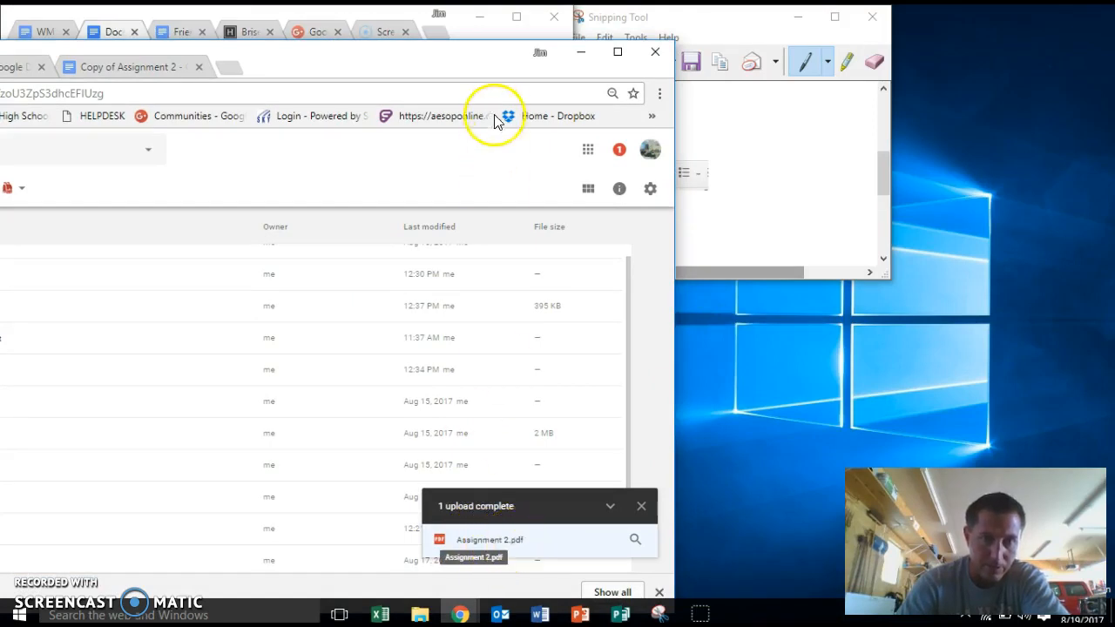
pyautogui.click(618, 52)
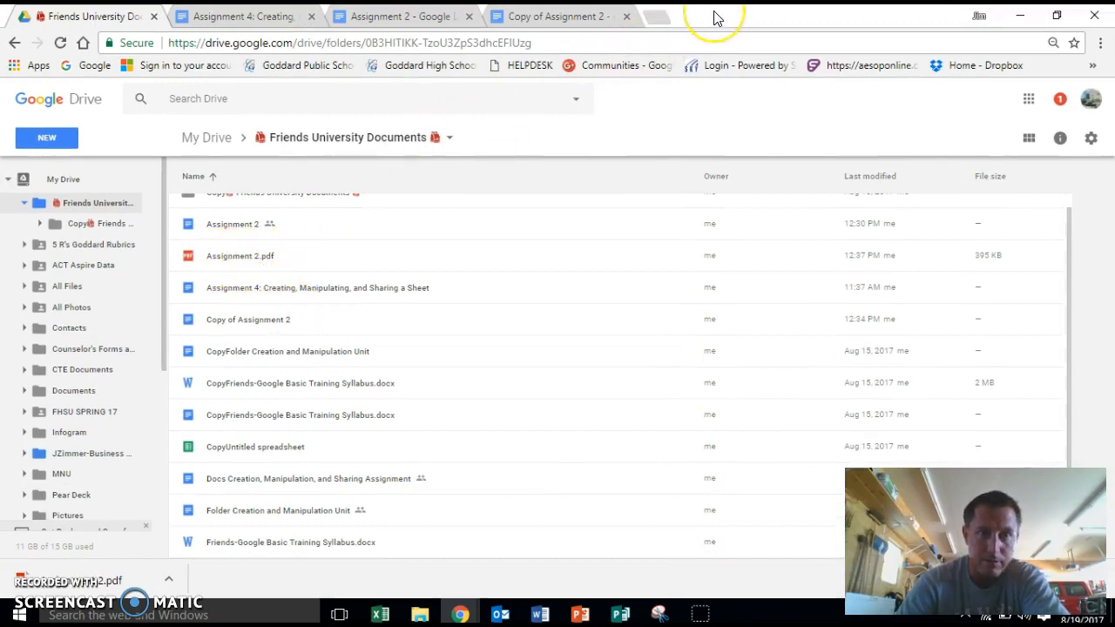
pyautogui.rightClick(241, 265)
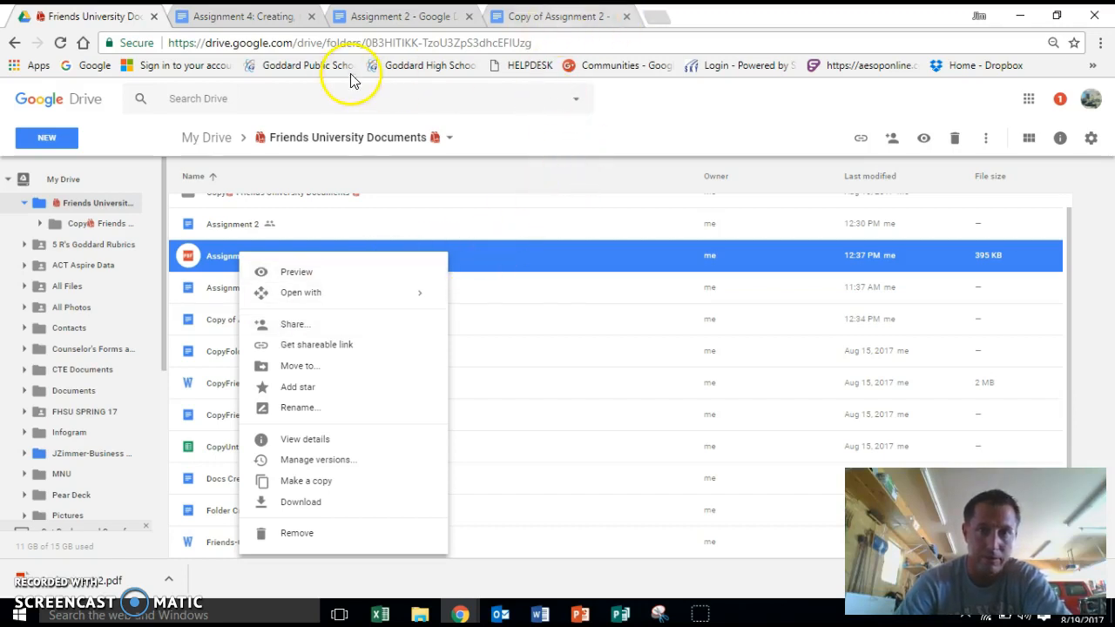
pyautogui.moveTo(737, 16); pyautogui.dragTo(1114, 160)
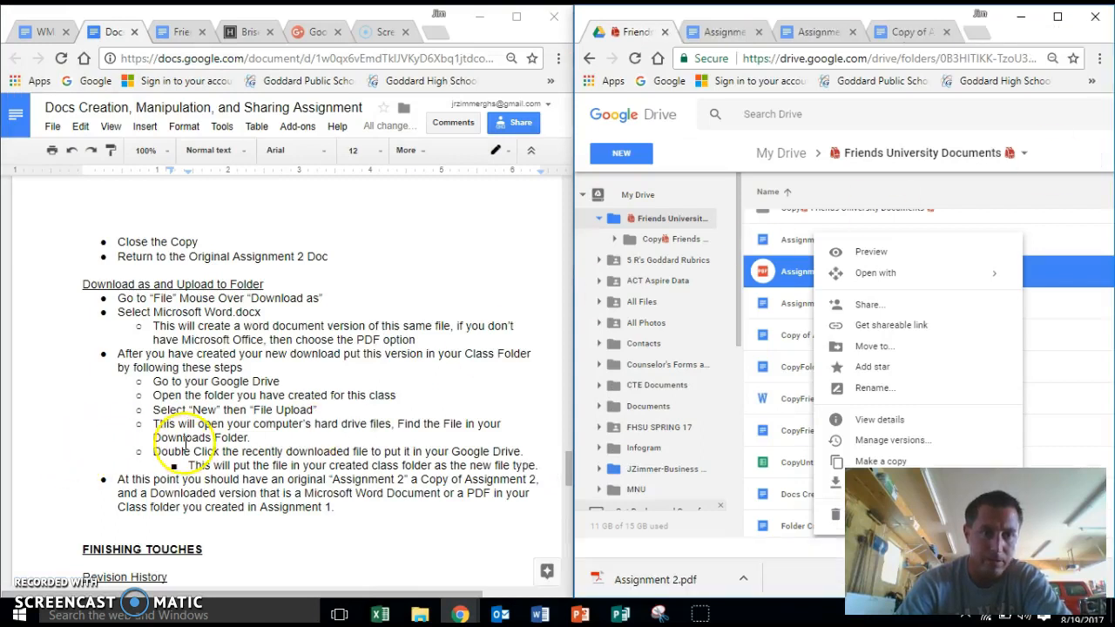
# Read the Revision History instructions, open the version history of Assignment 2, and show the options for the current August 19, 12:30 PM version.
pyautogui.scroll(-4, 189, 438)
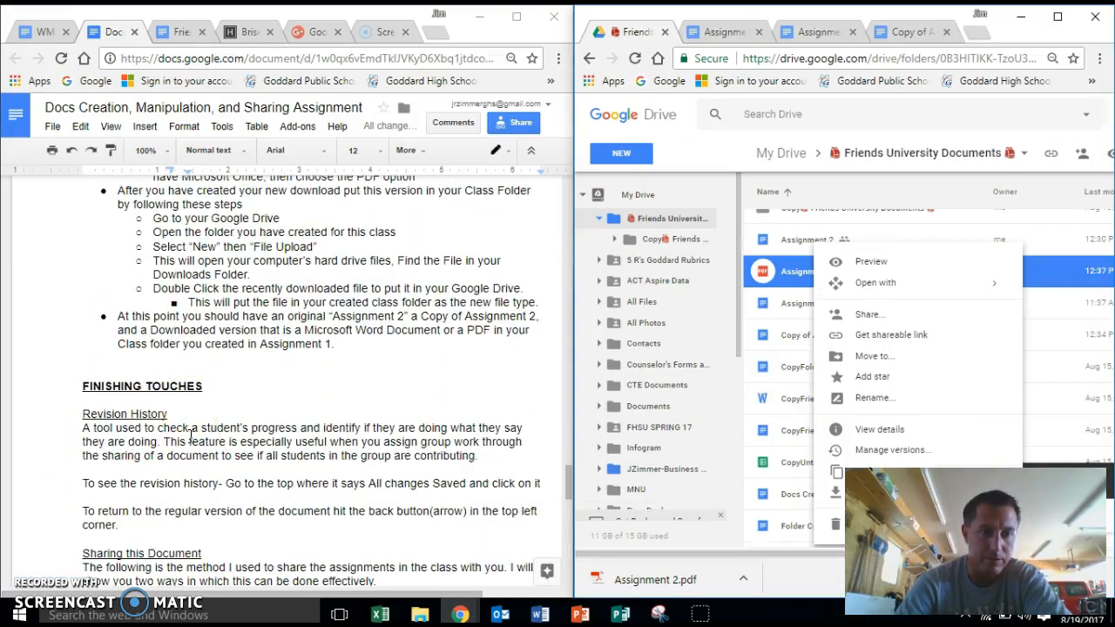
pyautogui.scroll(-2, 190, 437)
pyautogui.scroll(-2, 193, 428)
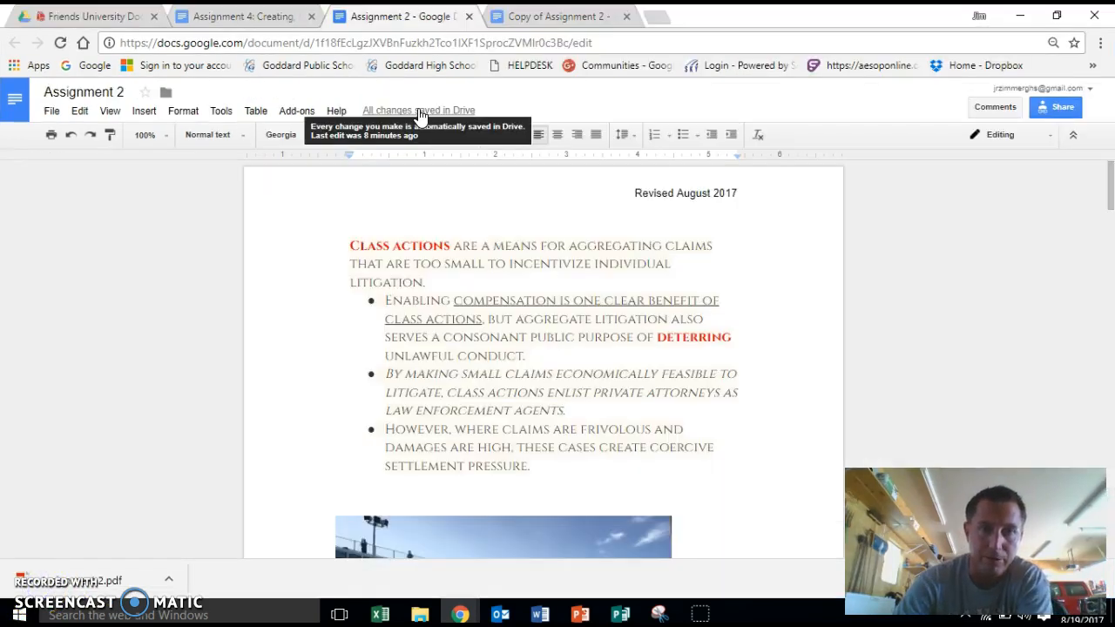
pyautogui.click(416, 117)
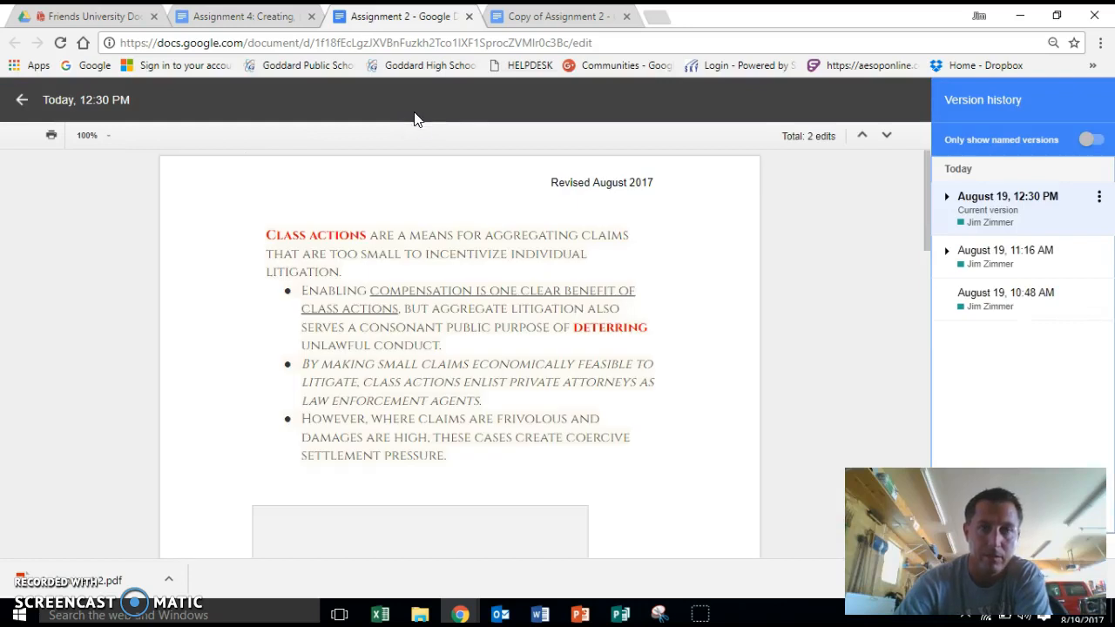
pyautogui.click(428, 141)
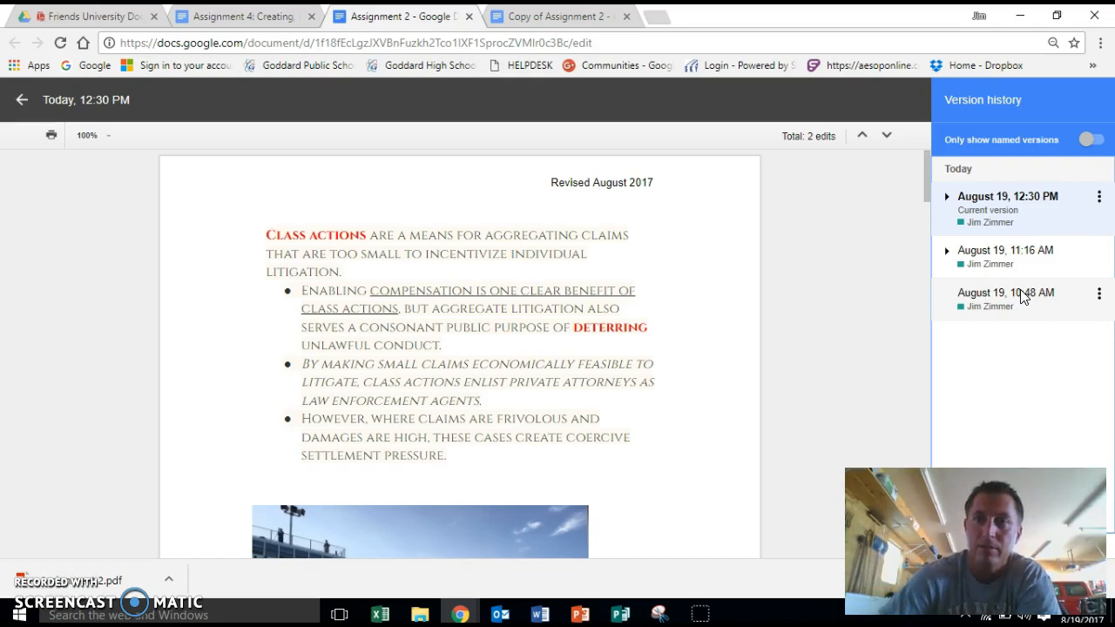
pyautogui.click(1099, 197)
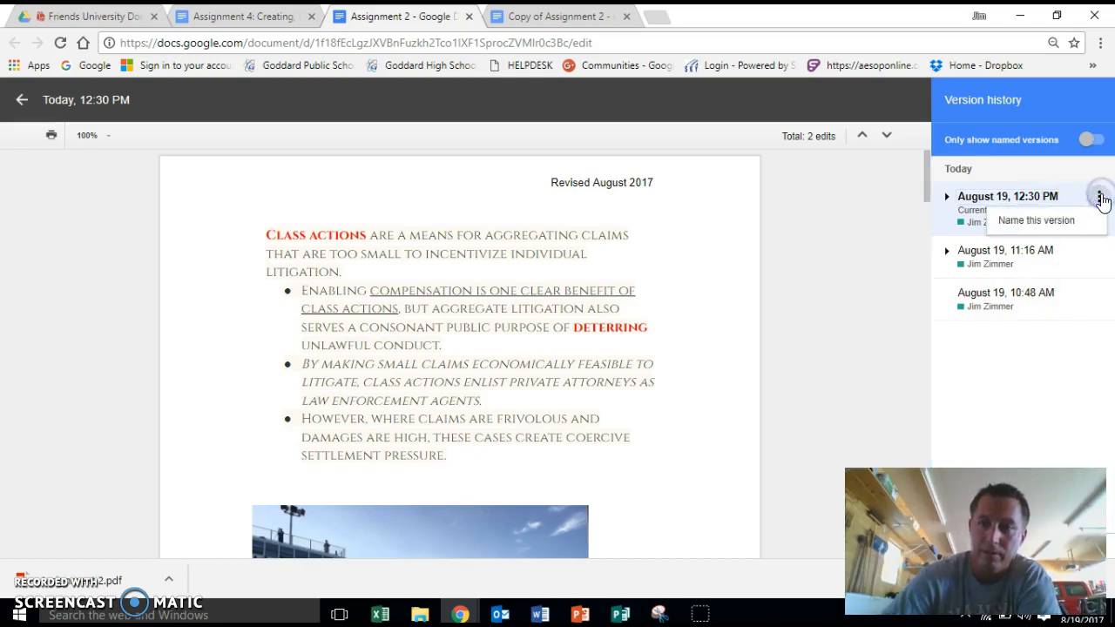